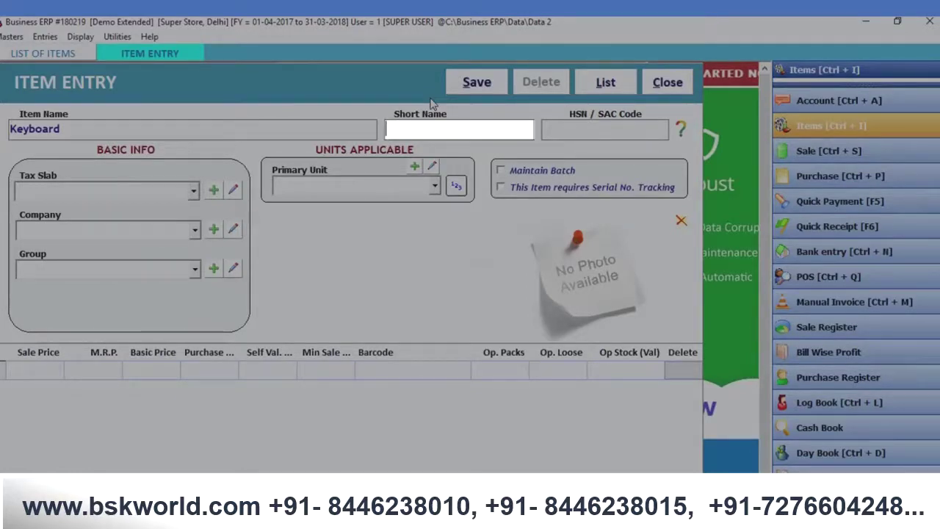
Enter KBD as the item's short name and 4523 as its HSN / SAC code, consulting the online code list.
type("KBD")
key("Return")
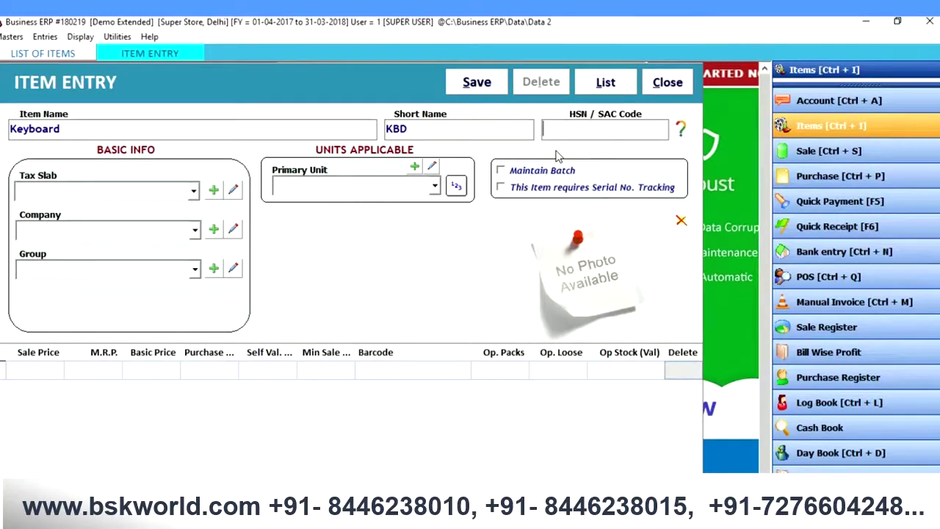
left_click(682, 130)
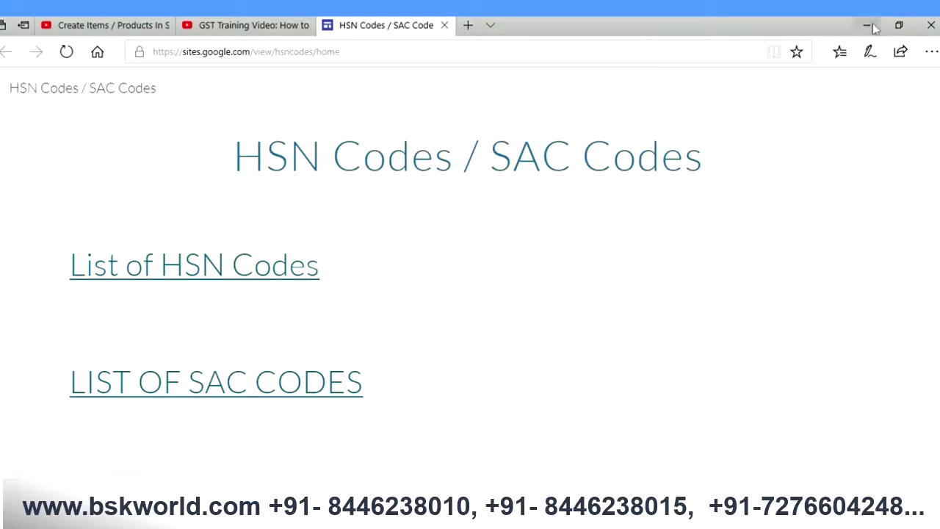
key("alt+Tab")
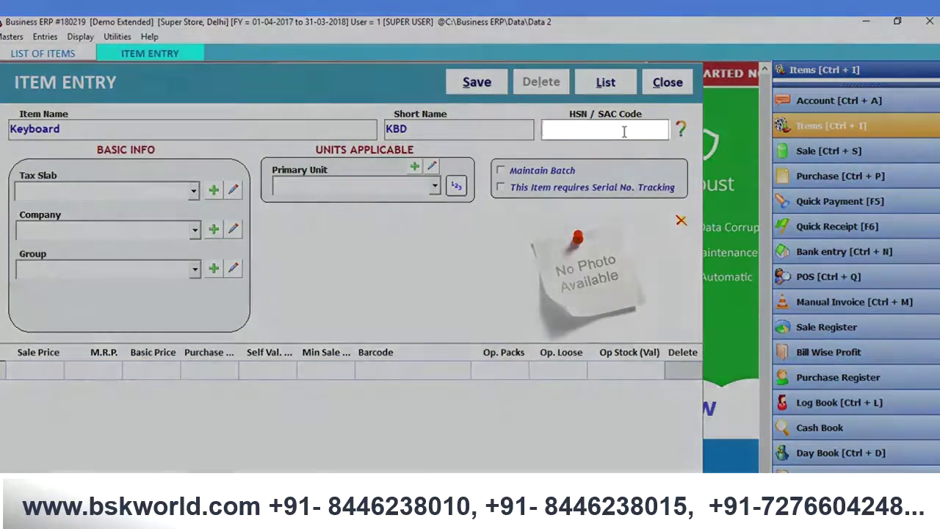
type("4523")
key("Return")
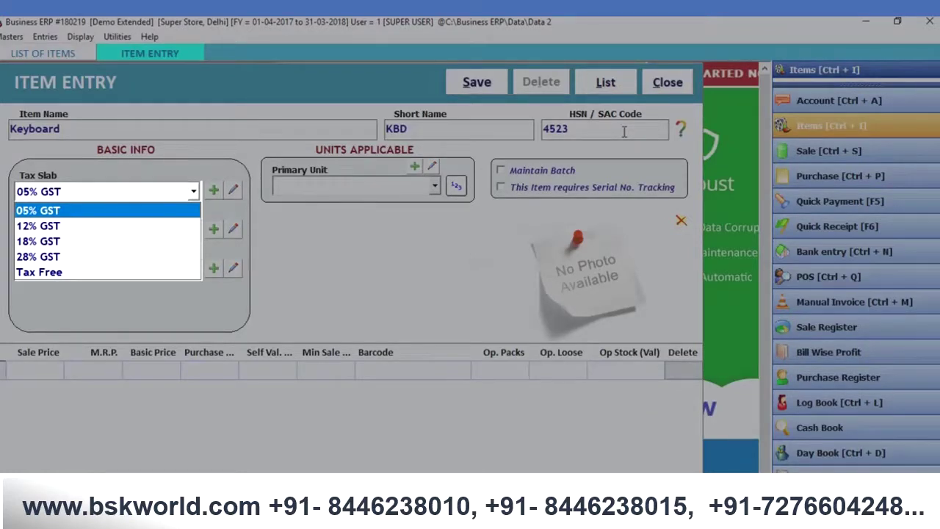
Assign the 12% GST tax slab and the company LG to the Keyboard item.
key("Down")
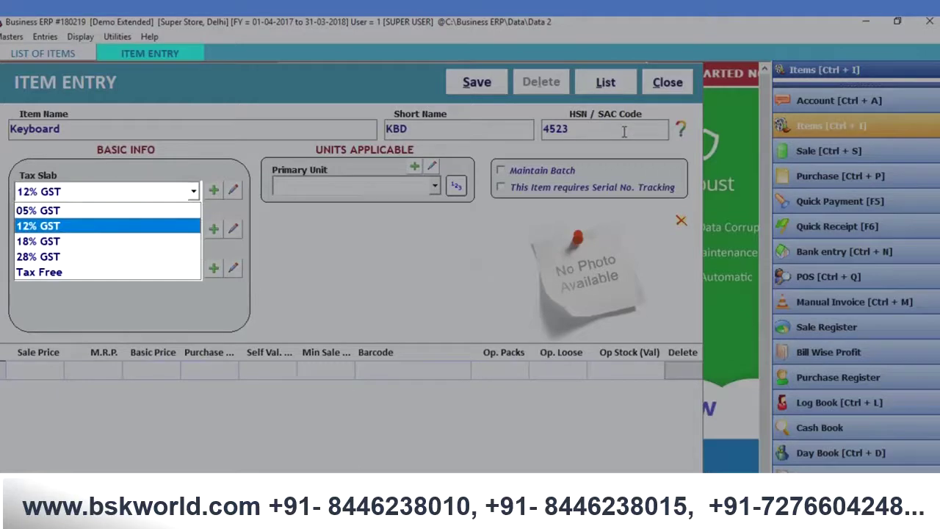
key("Return")
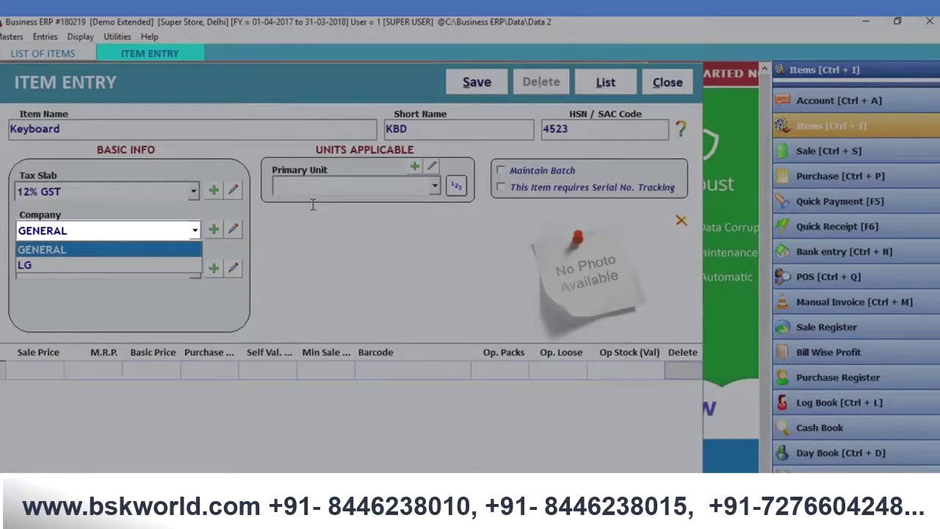
key("Down")
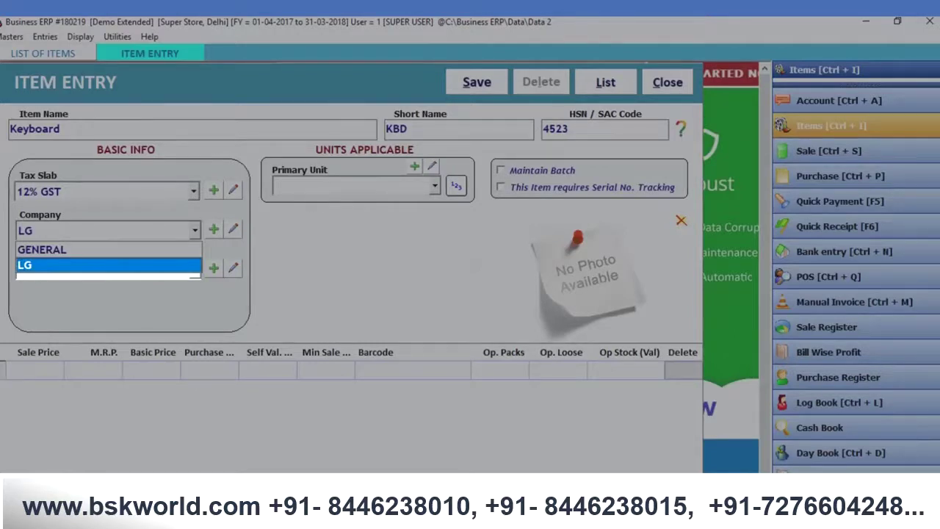
key("Return")
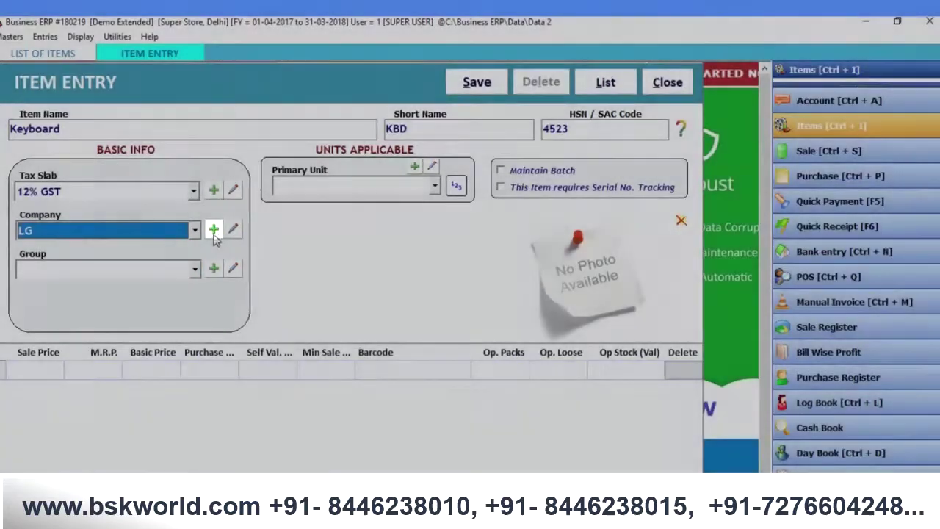
Create a new item company named Intex and assign it to the Keyboard item.
left_click(214, 232)
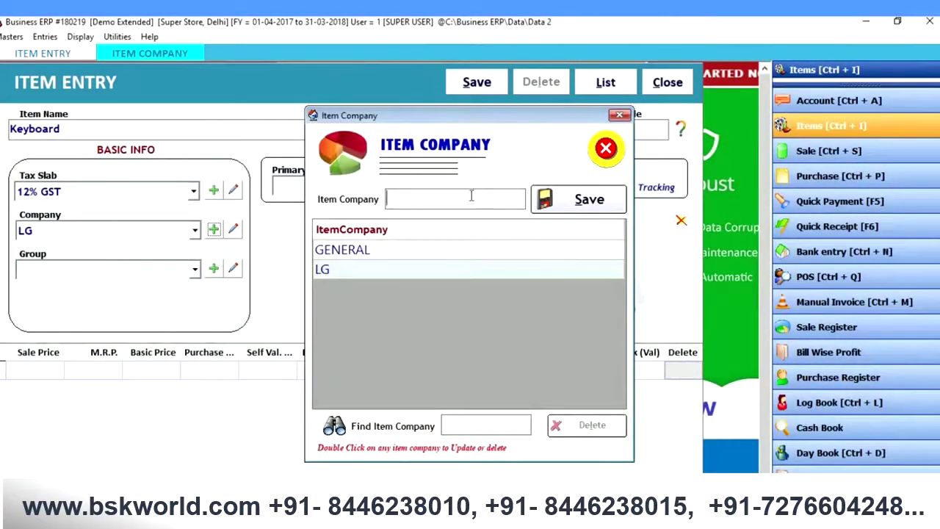
left_click(439, 202)
type("intex")
key("Tab")
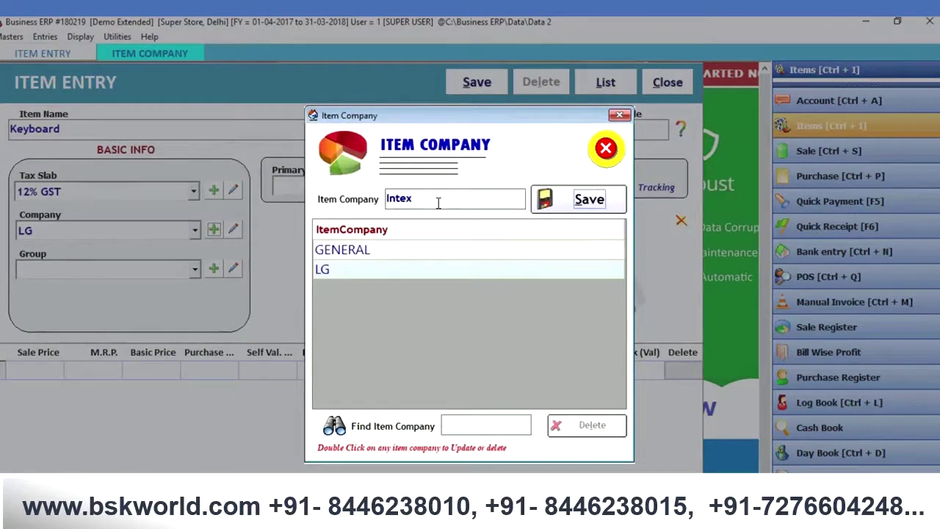
key("Return")
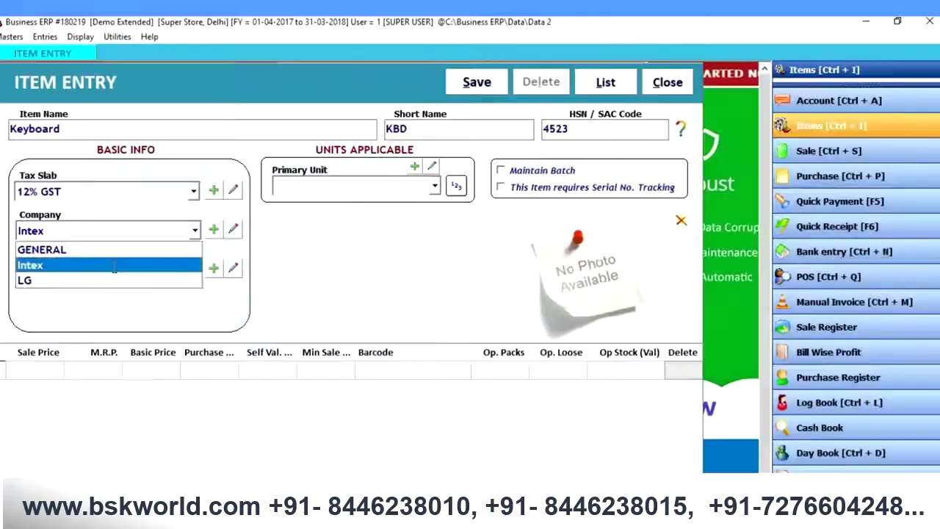
left_click(113, 266)
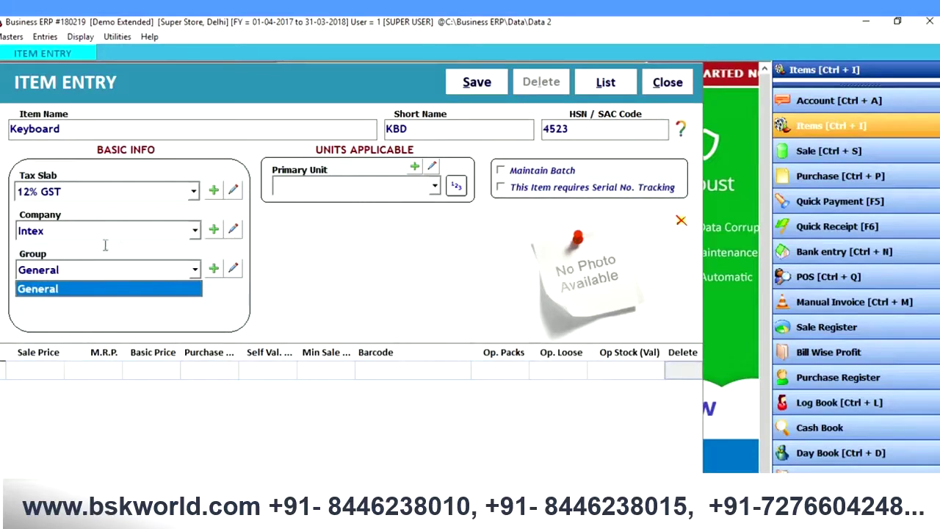
Rename the item company Intex to INTEX in capitals and keep it as the item's company.
left_click(233, 230)
left_click(234, 230)
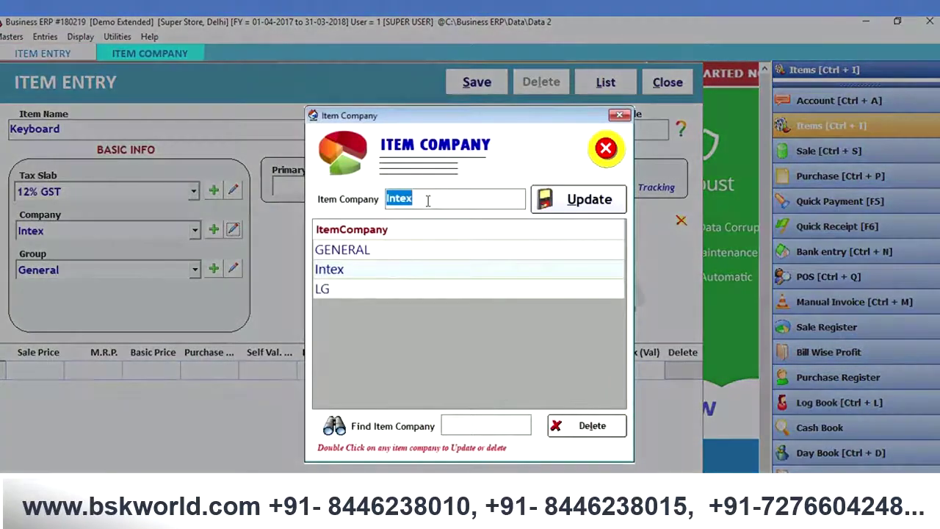
key("BackSpace")
type("INTEX")
key("Return")
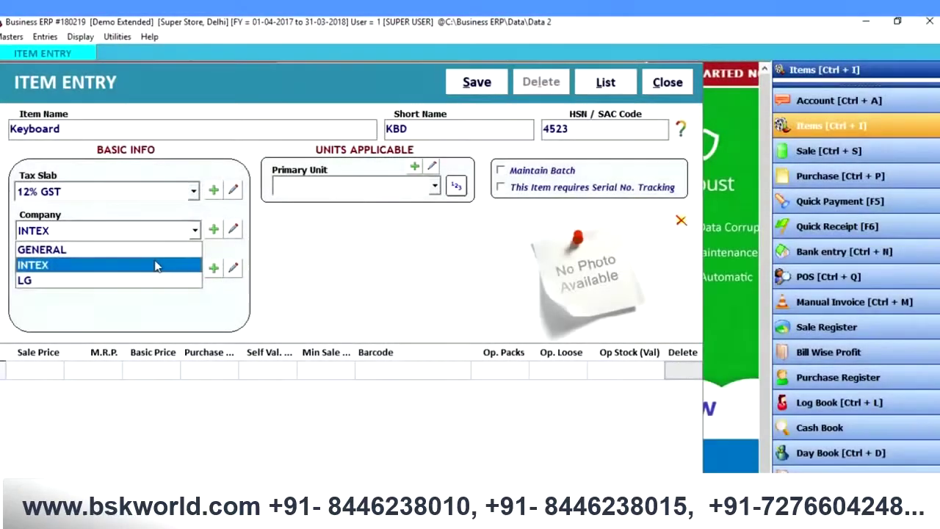
left_click(155, 265)
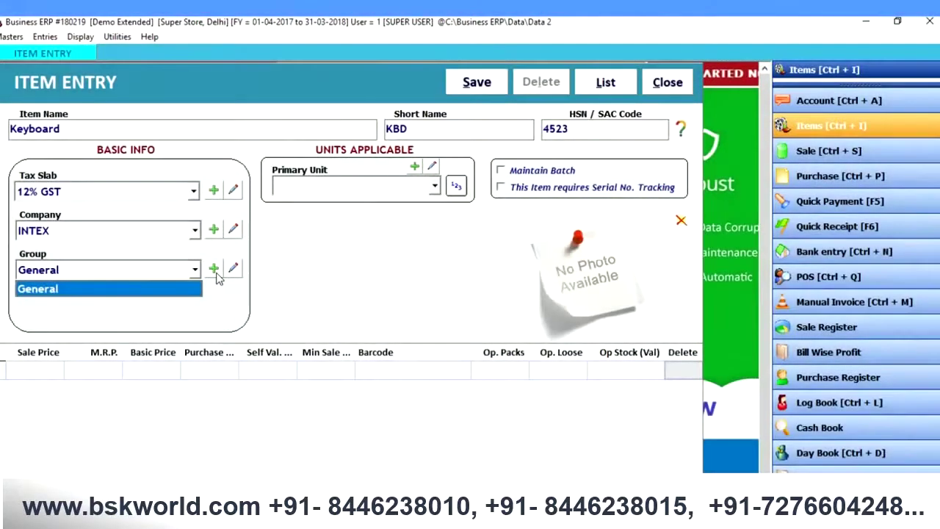
Create a new item group named Peripherals for the Keyboard item.
left_click(214, 268)
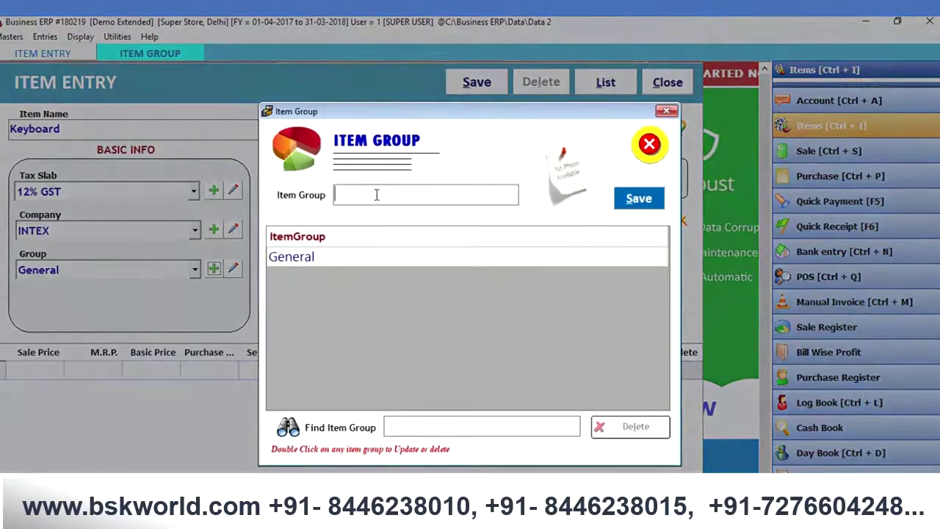
type("peripher")
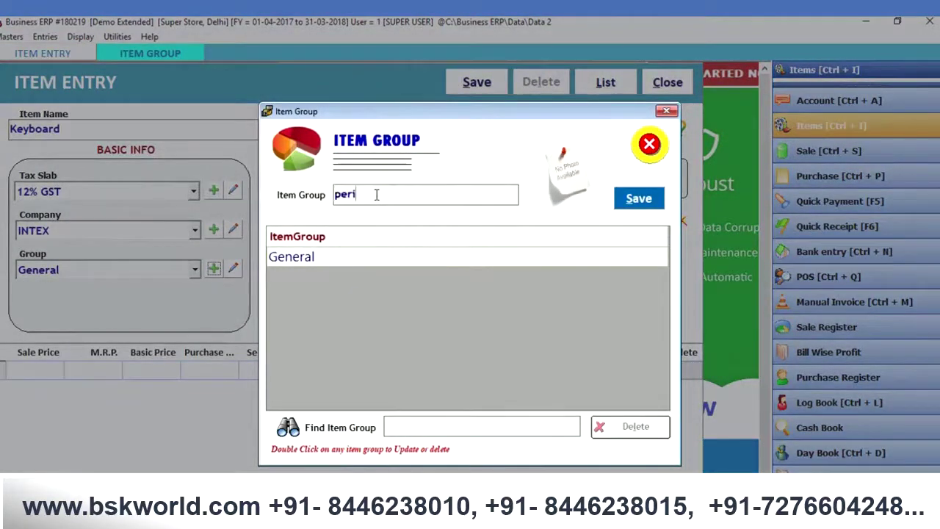
type("als")
key("Tab")
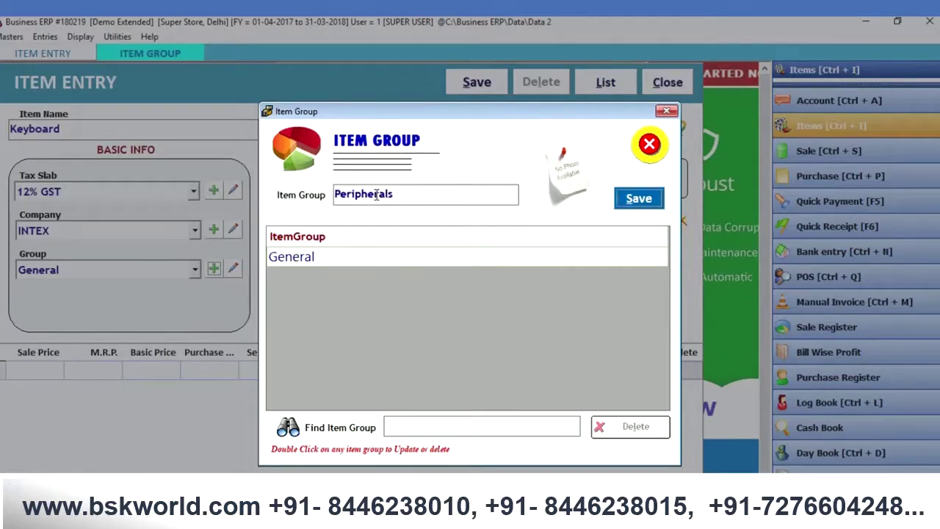
key("Return")
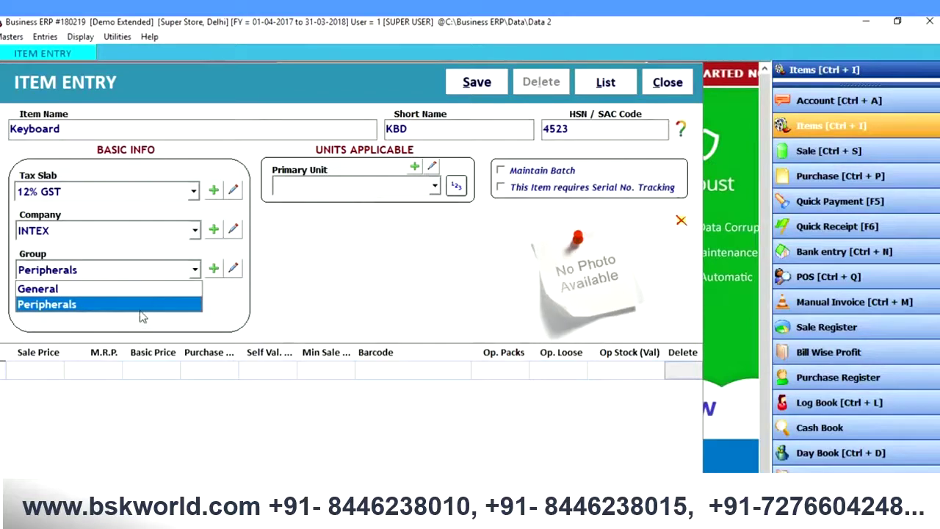
Create another item group named Internal Parts and assign the Keyboard item to the Peripherals group.
left_click(215, 270)
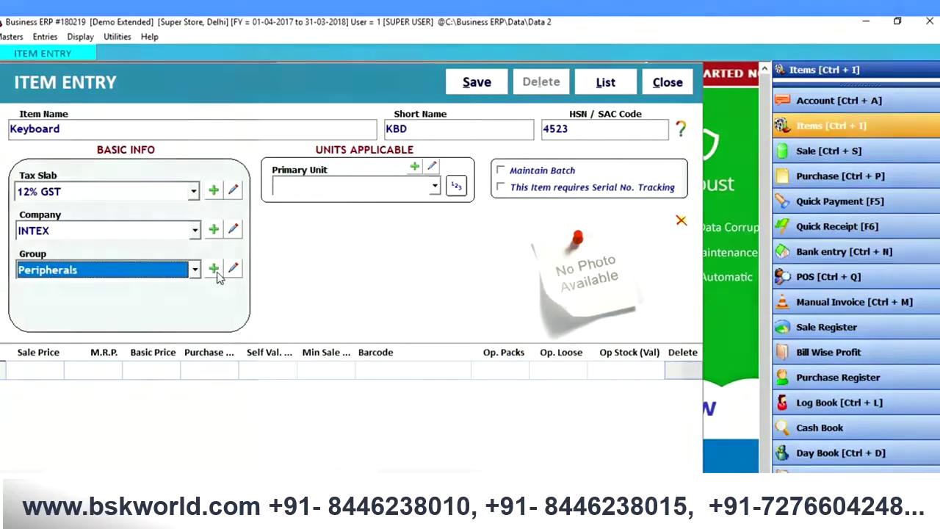
left_click(215, 271)
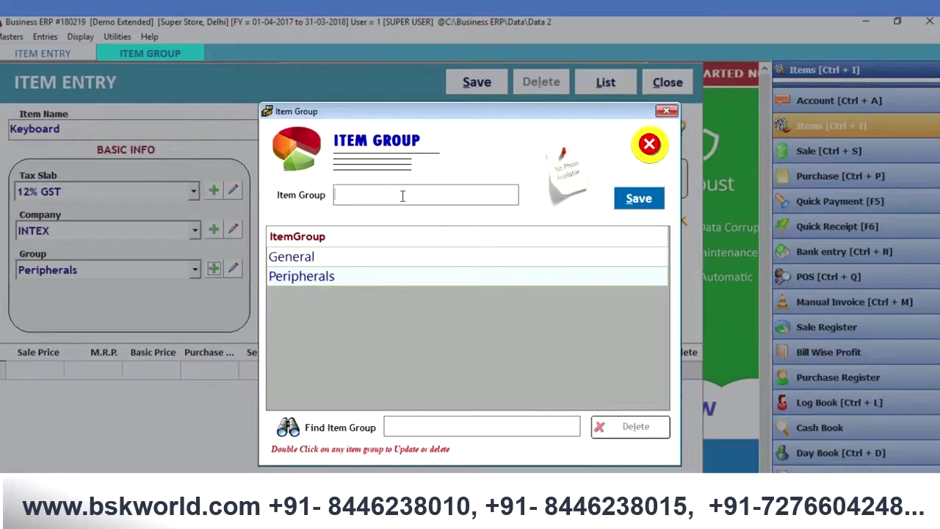
type("inter")
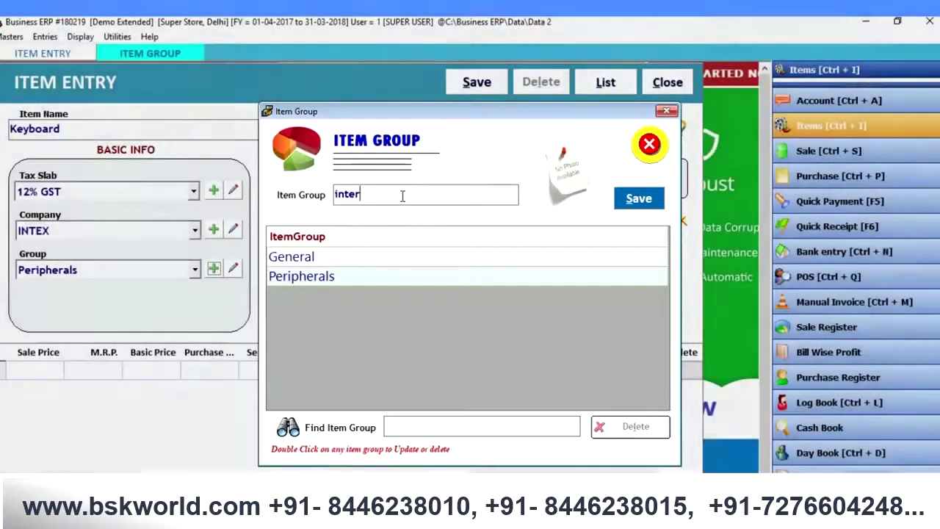
type("nal parts")
key("Tab")
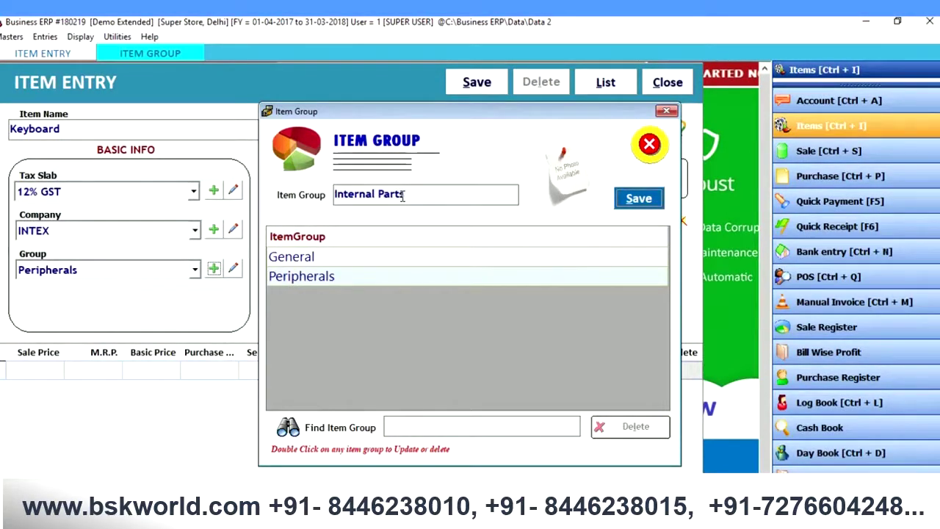
key("Return")
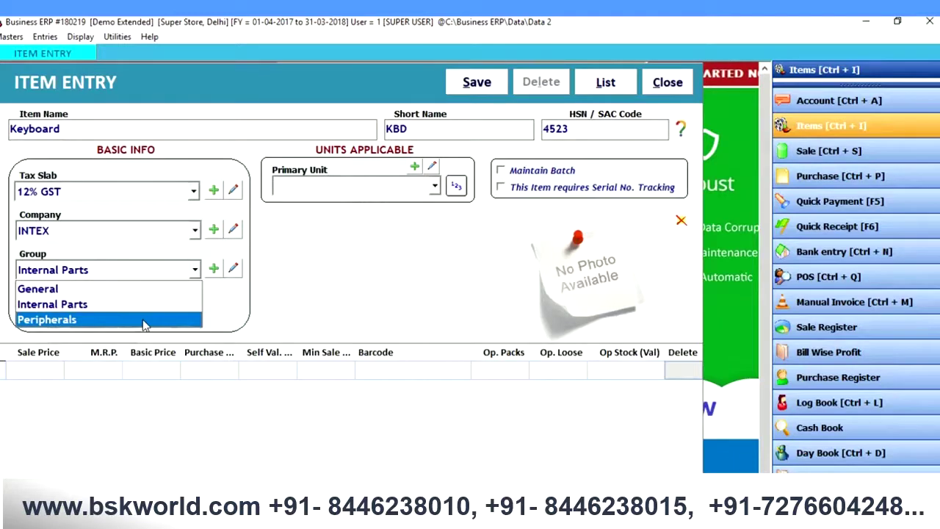
left_click(145, 321)
Set the item's primary unit to Pcs. and proceed to the sale price in the pricing row.
left_click(434, 186)
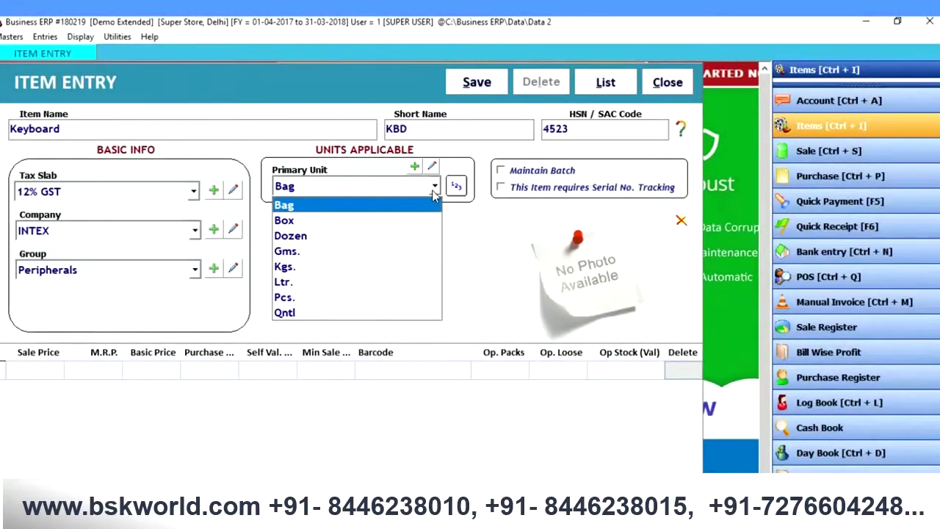
key("Down")
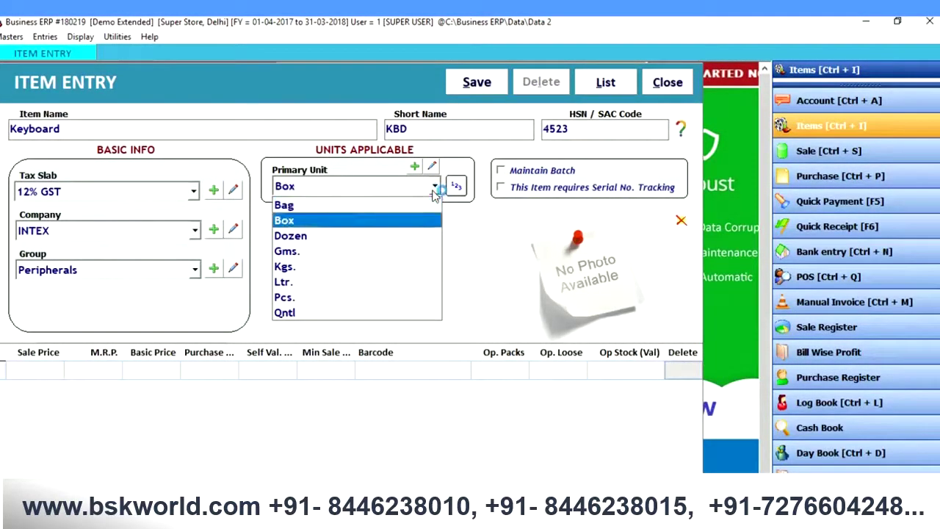
left_click(306, 298)
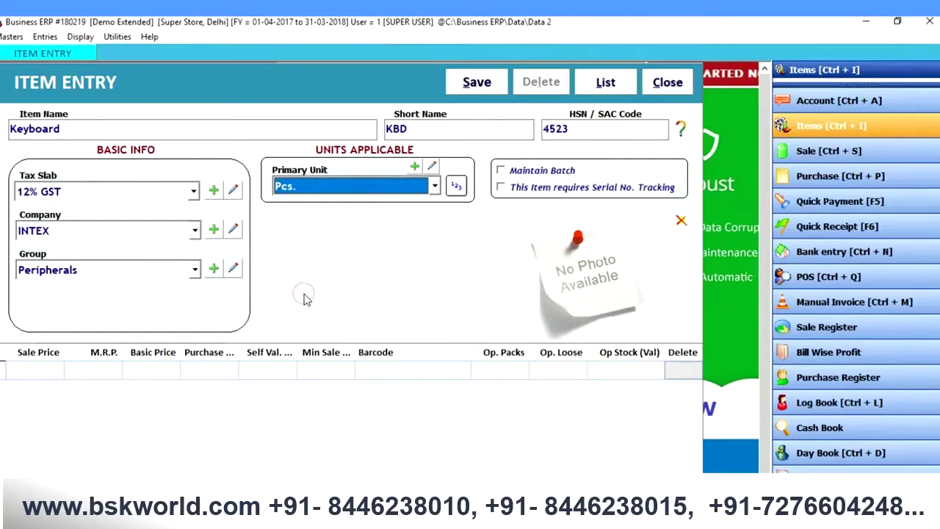
key("Return")
key("Return")
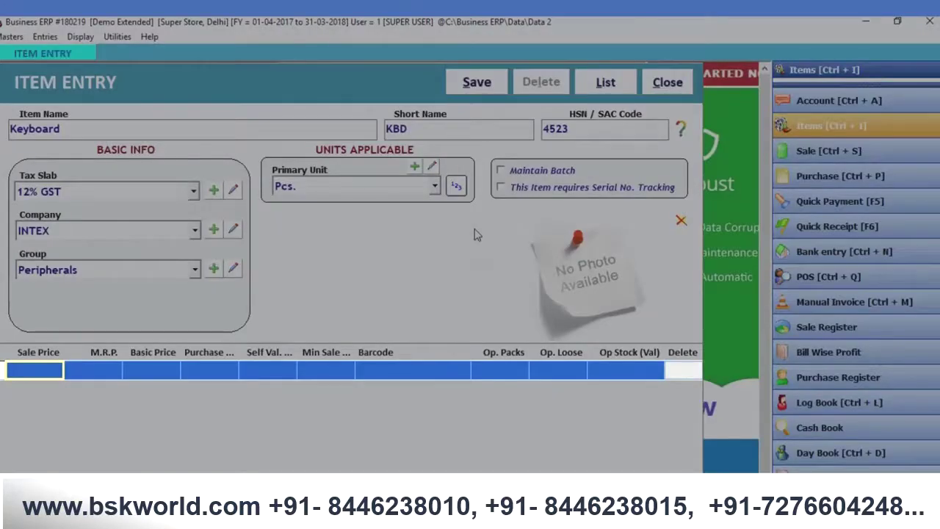
Enter a sale price of 1000, an M.R.P. of 1050 and a basic price of 800 in the pricing row.
type("1000")
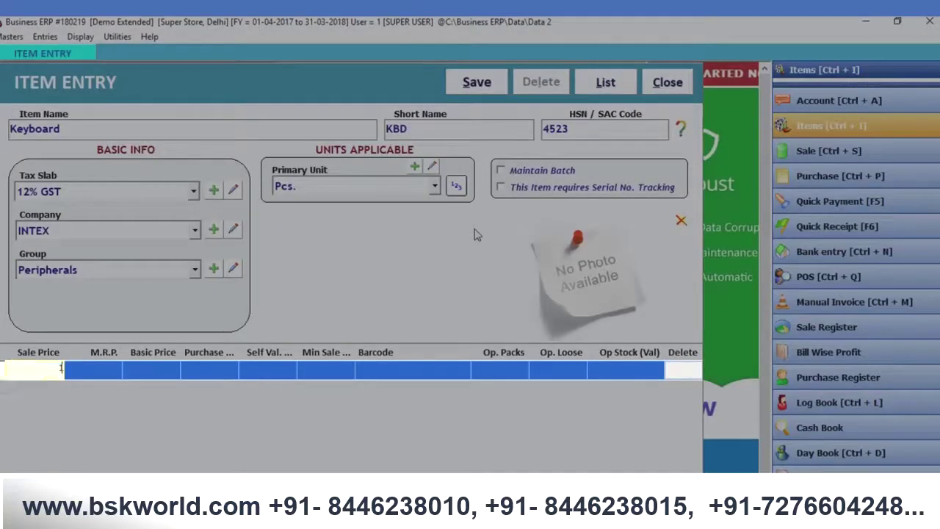
key("Return")
type("1050")
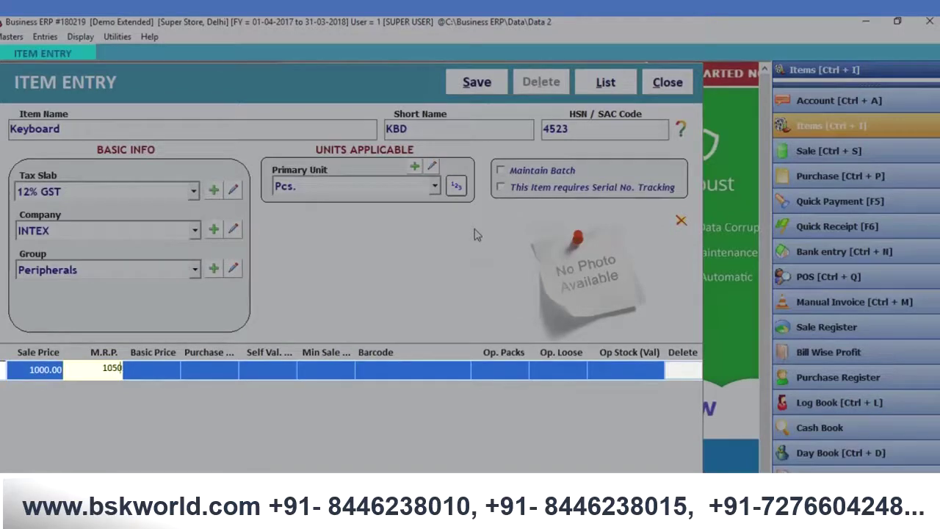
key("Return")
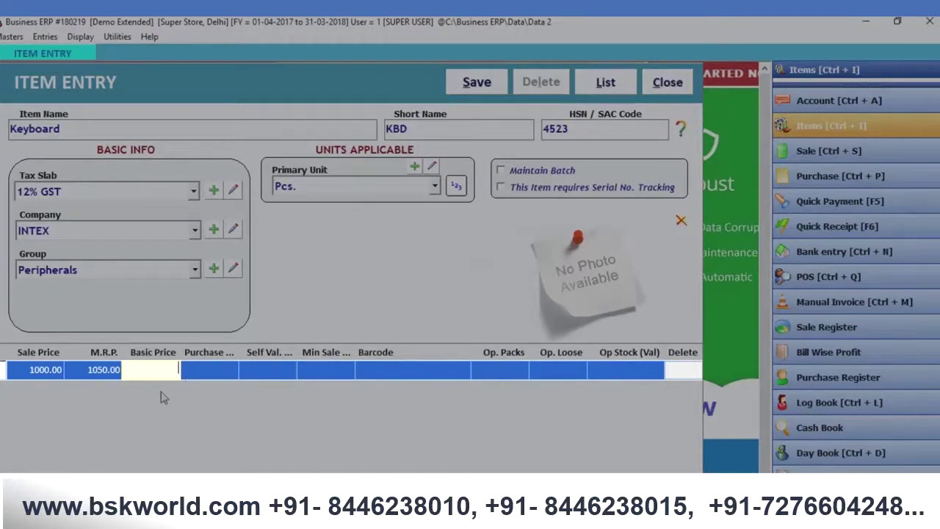
type("800")
key("Return")
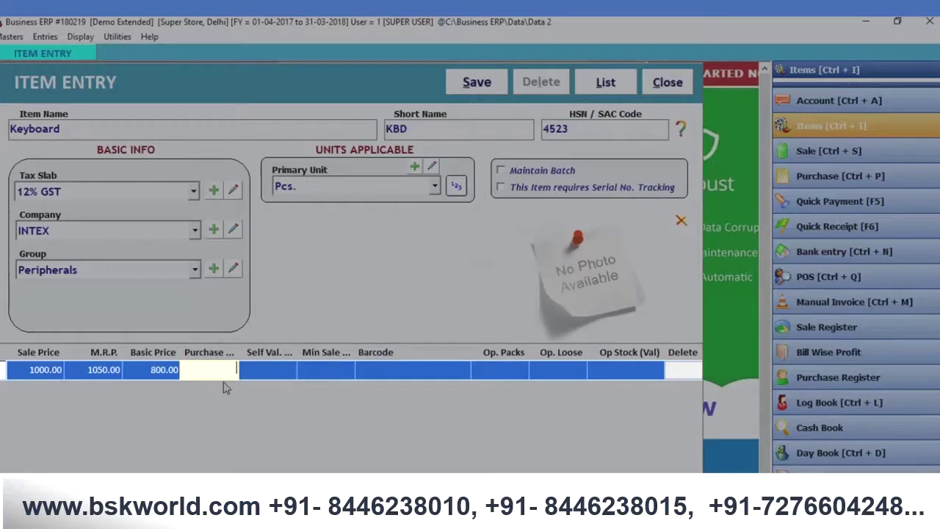
Enter a purchase price of 850, a self value of 870 and a minimum sale price of 900 in the pricing row.
type("850")
left_click(290, 371)
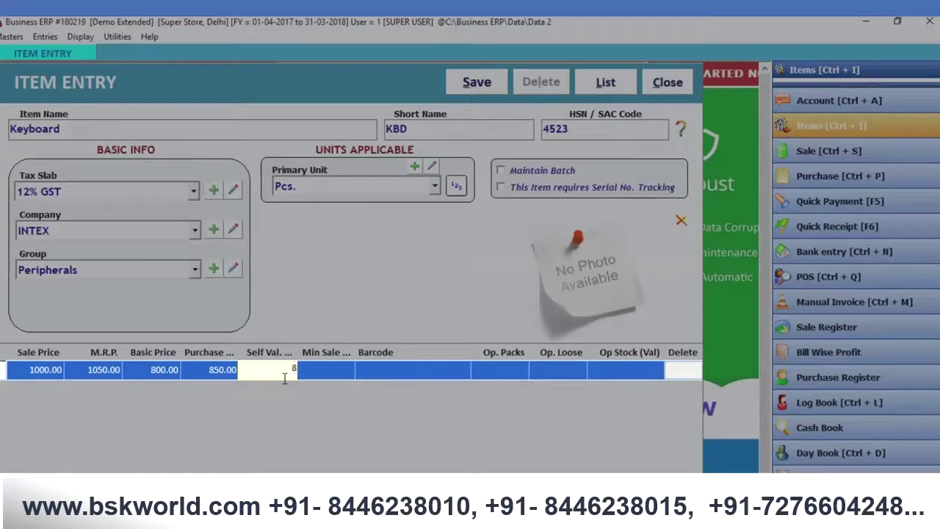
type("870")
key("Return")
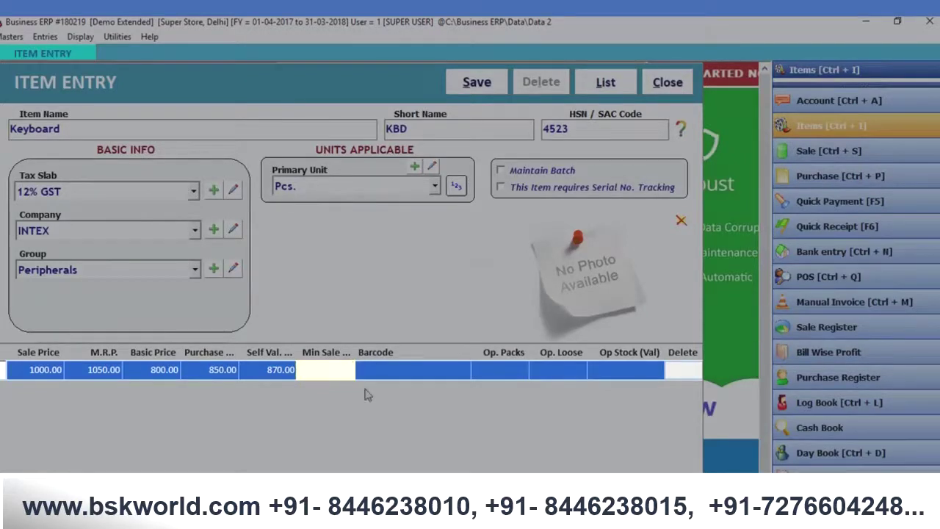
type("900")
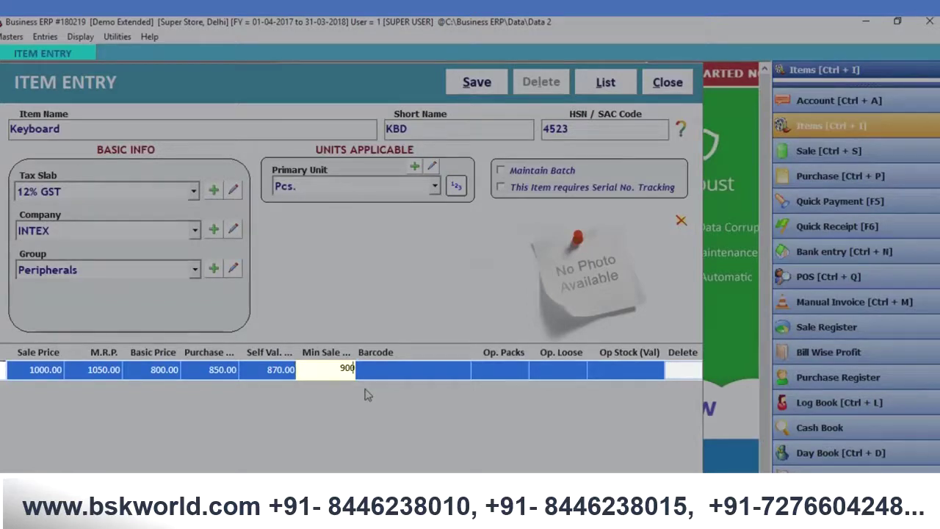
double_click(365, 369)
left_click(373, 404)
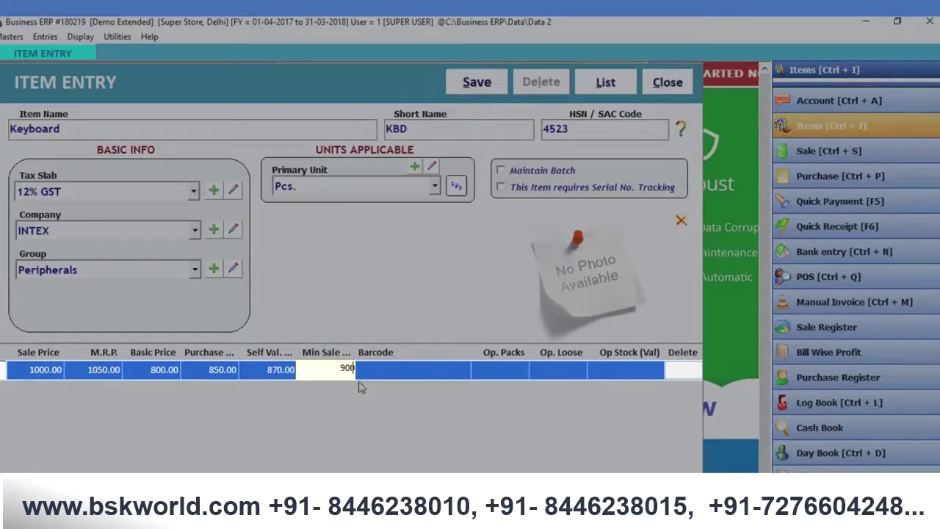
key("Return")
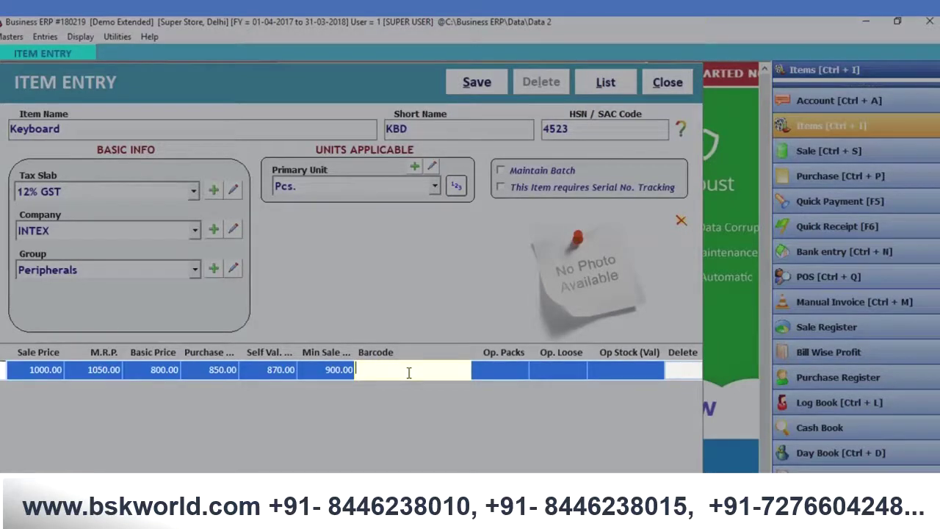
type("456326987521")
key("Return")
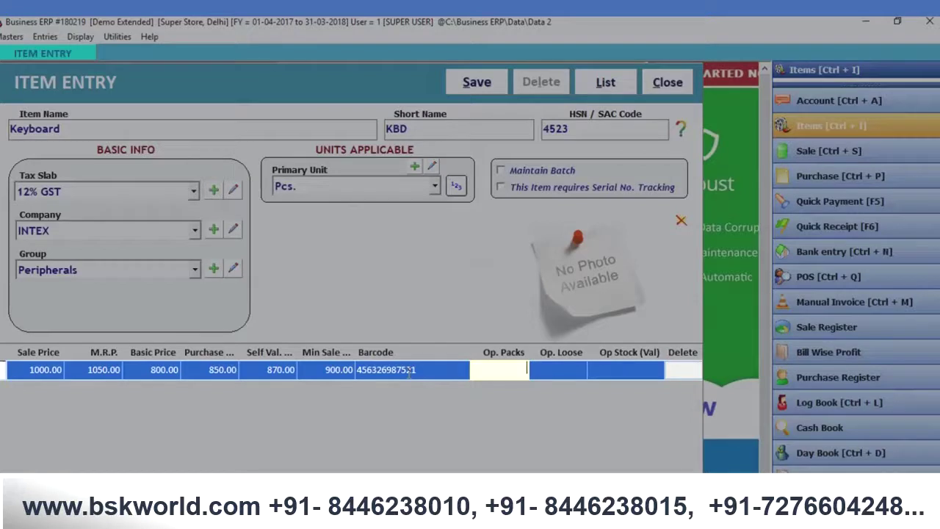
Enter an opening stock of 50 packs for the Keyboard, leave the loose quantity empty and accept the calculated stock value.
type("50")
key("Return")
key("Return")
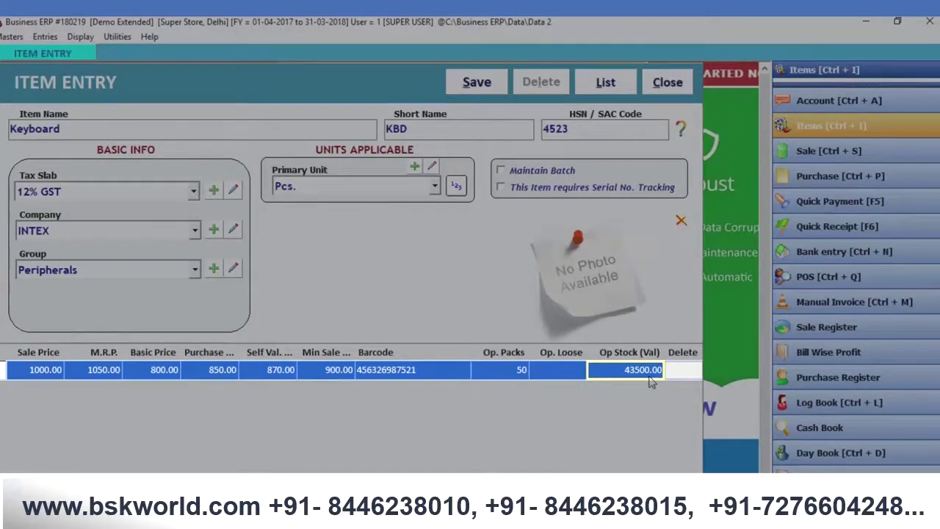
key("Return")
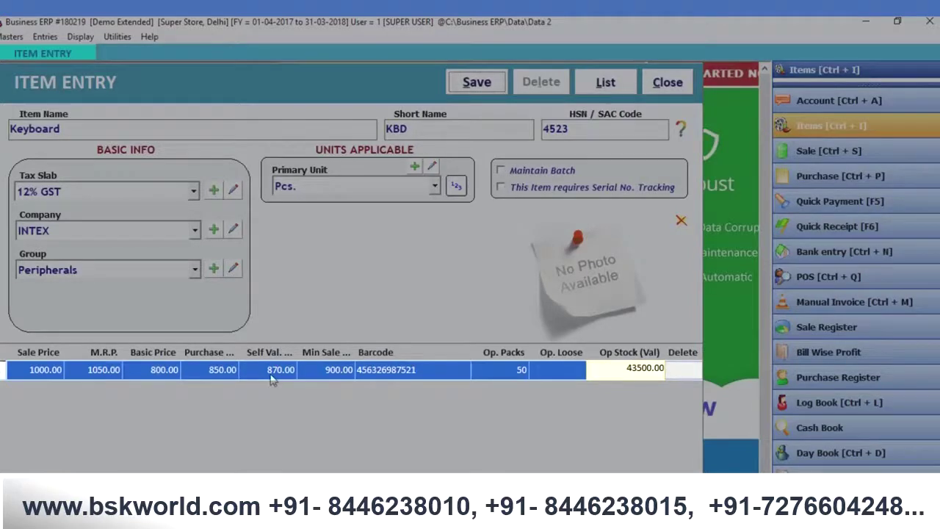
Save the Keyboard item and dismiss the confirmation message.
left_click(491, 93)
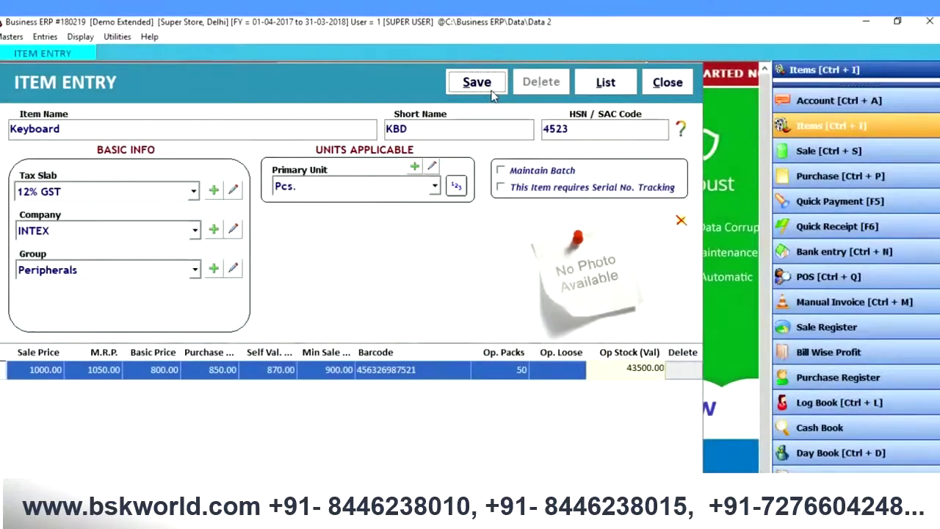
left_click(490, 92)
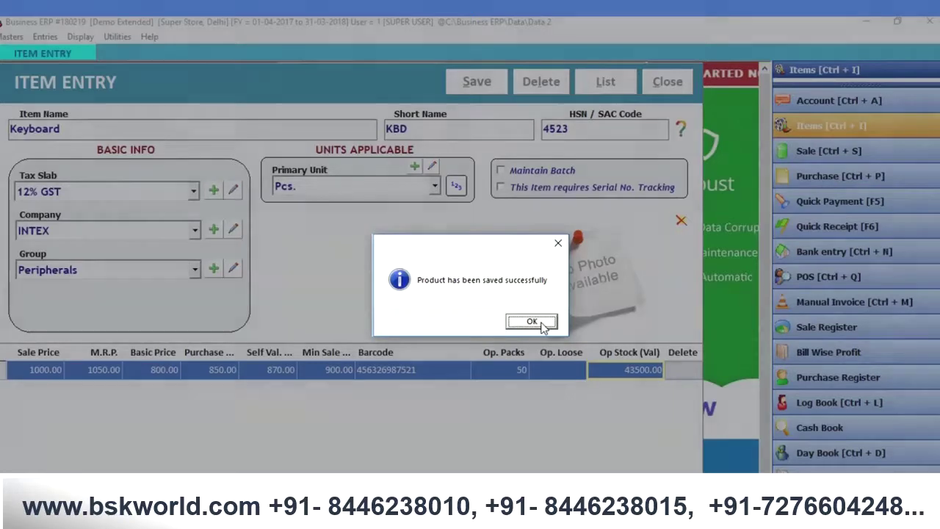
left_click(542, 326)
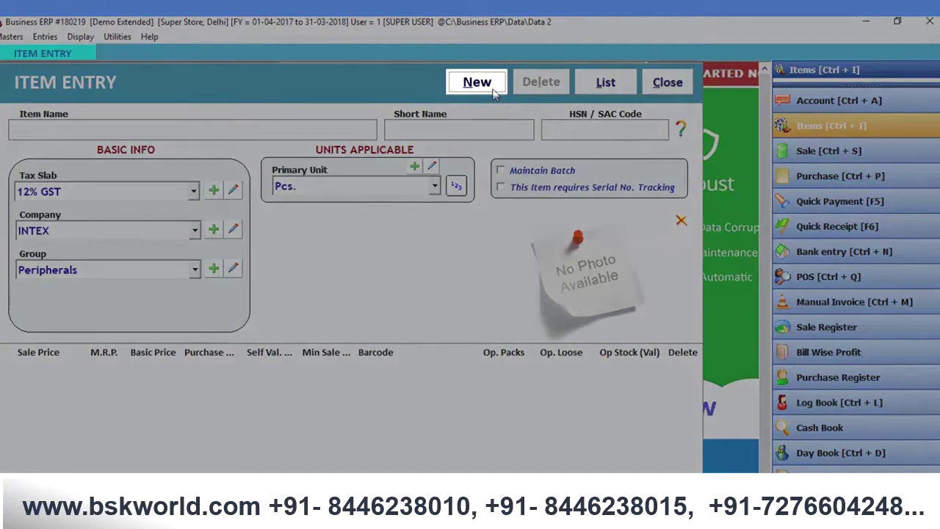
Start a new item named Hard Disk with the short name HD and the HSN / SAC code 2356.
left_click(494, 91)
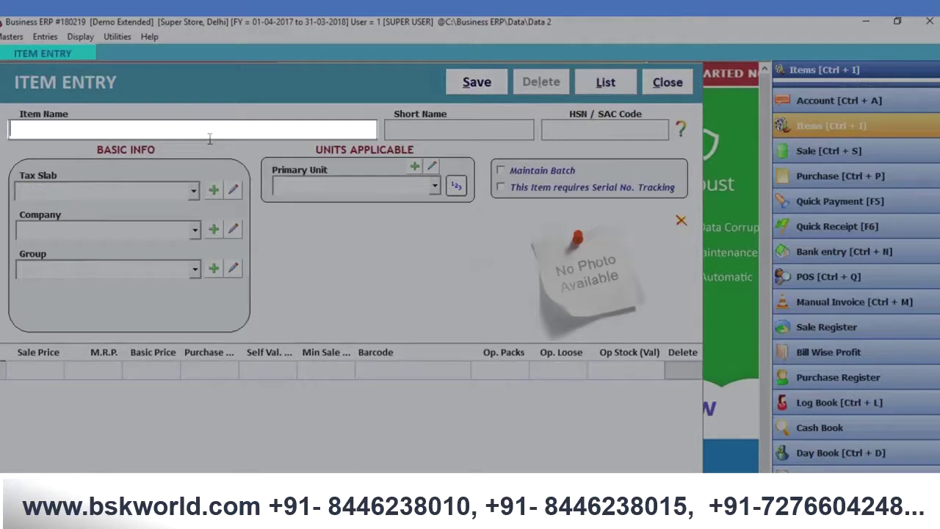
type("hard disk")
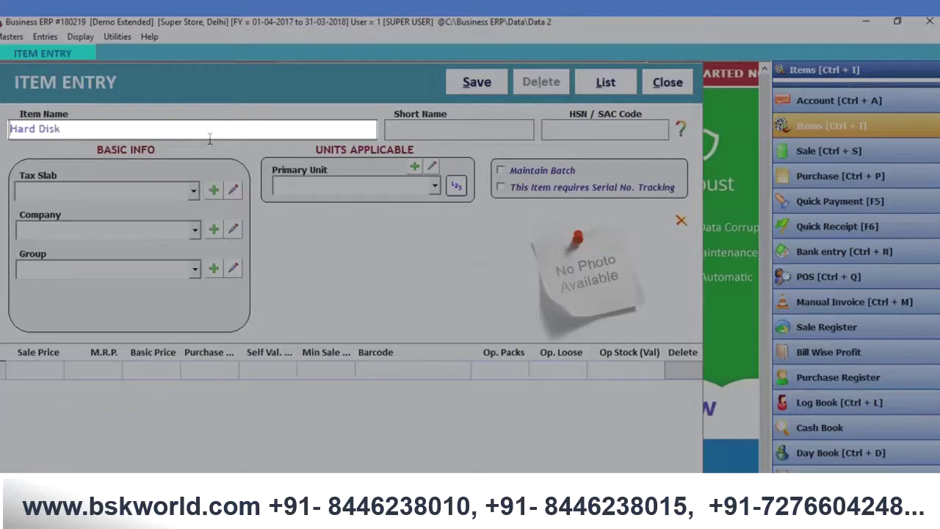
key("Tab")
type("HD")
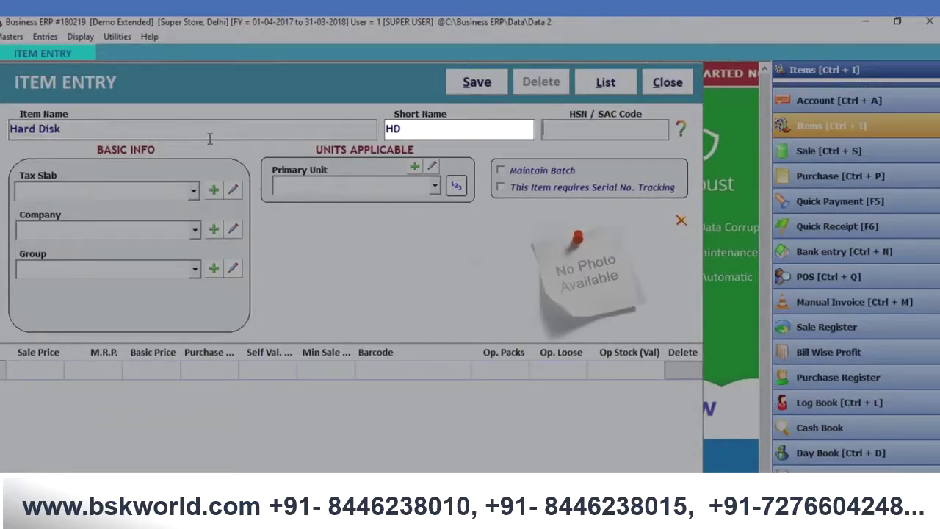
key("Tab")
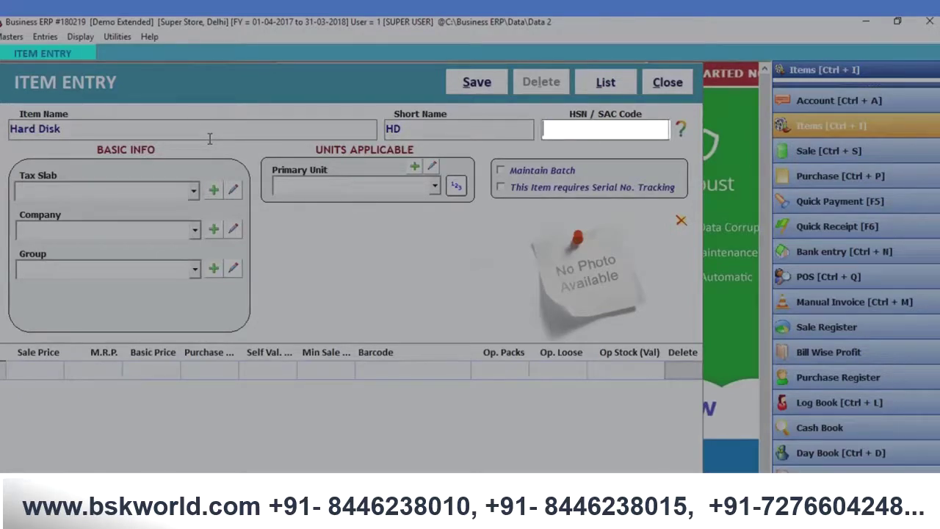
type("2356")
key("Tab")
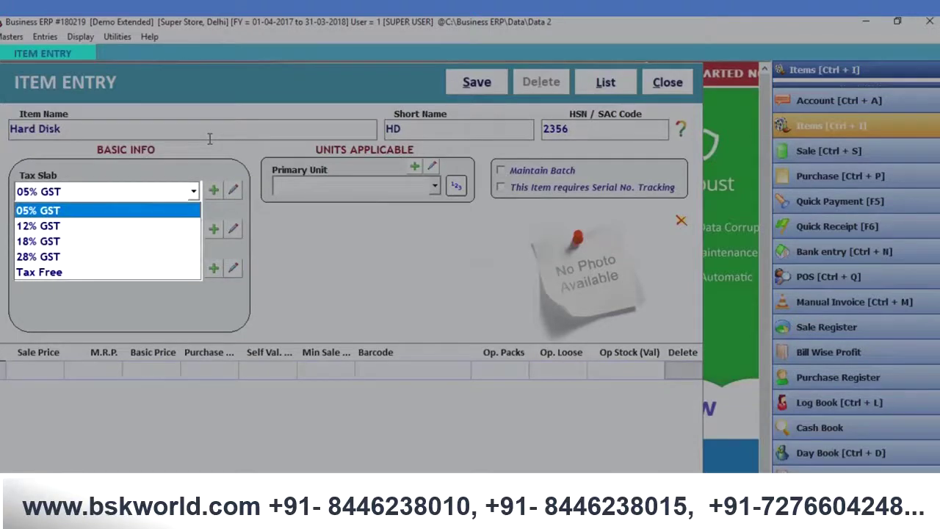
Assign the Hard Disk item the 05% GST tax slab, the company INTEX and the group Internal Parts.
key("Tab")
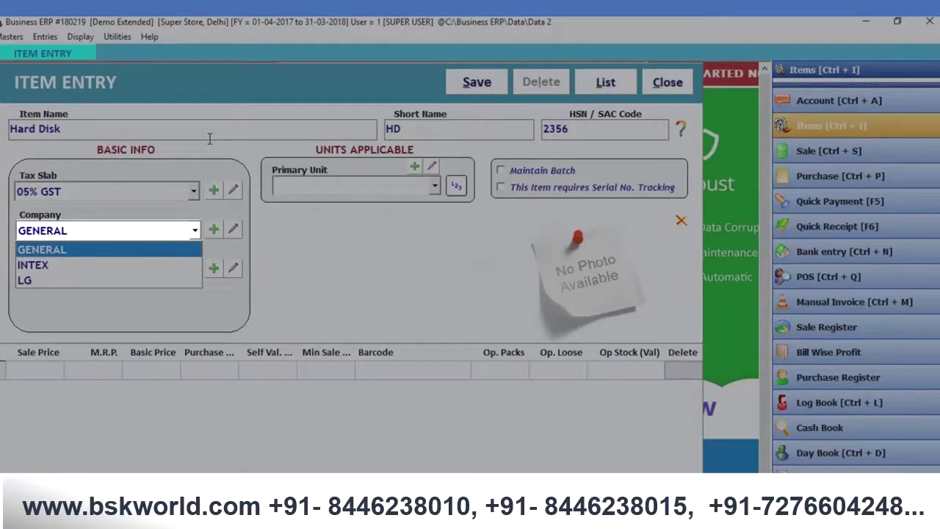
key("Down")
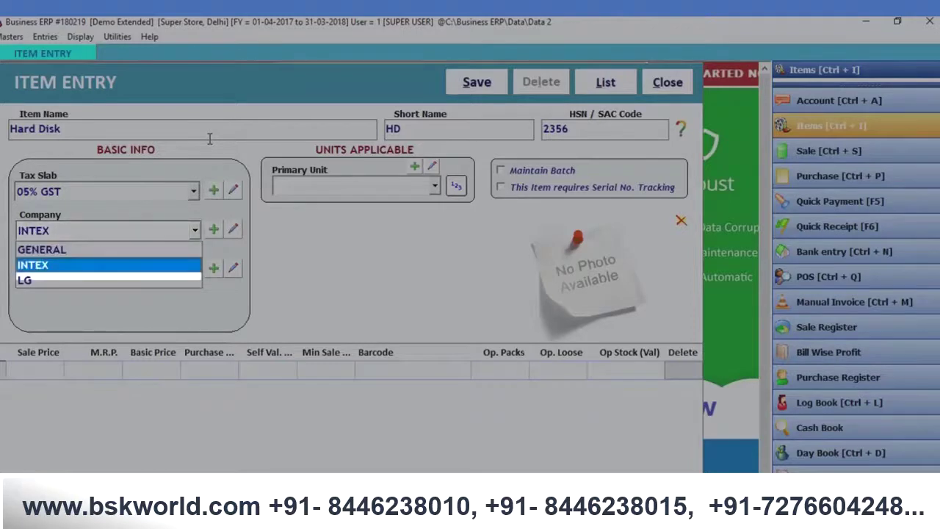
key("Tab")
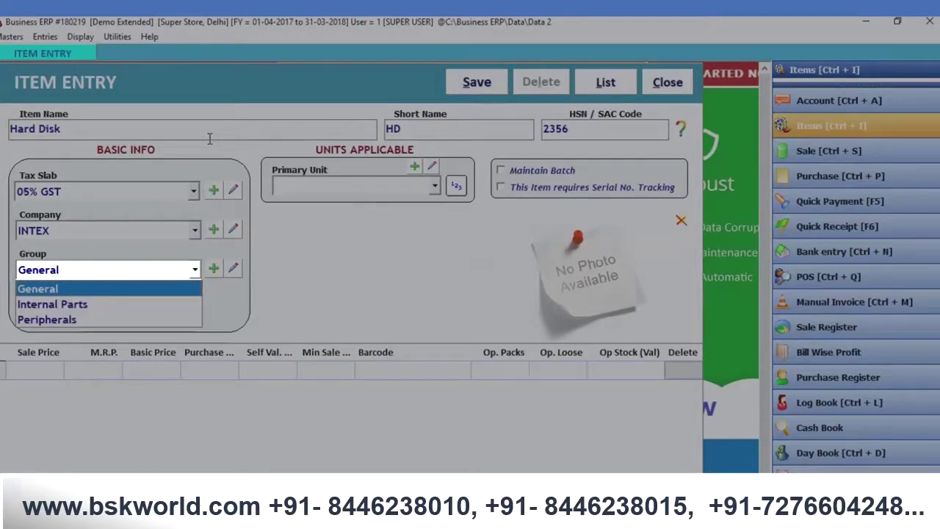
key("Down")
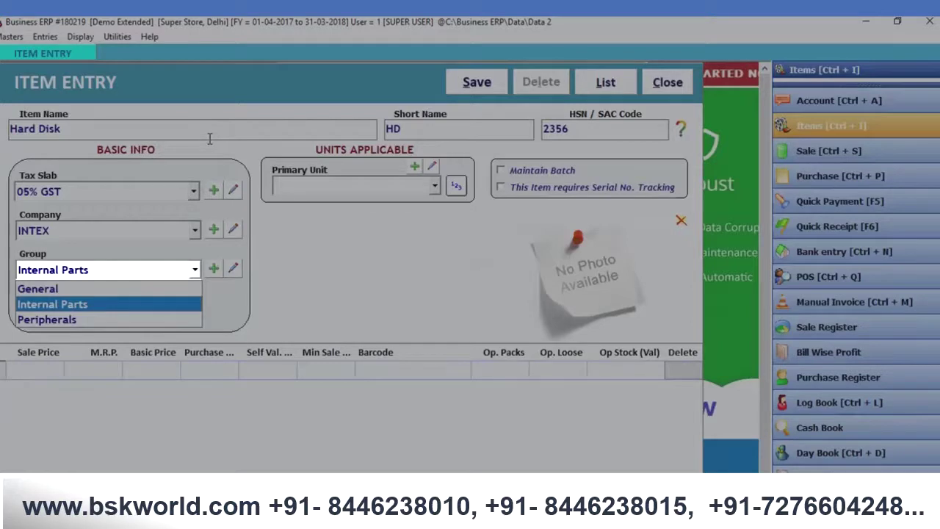
key("Return")
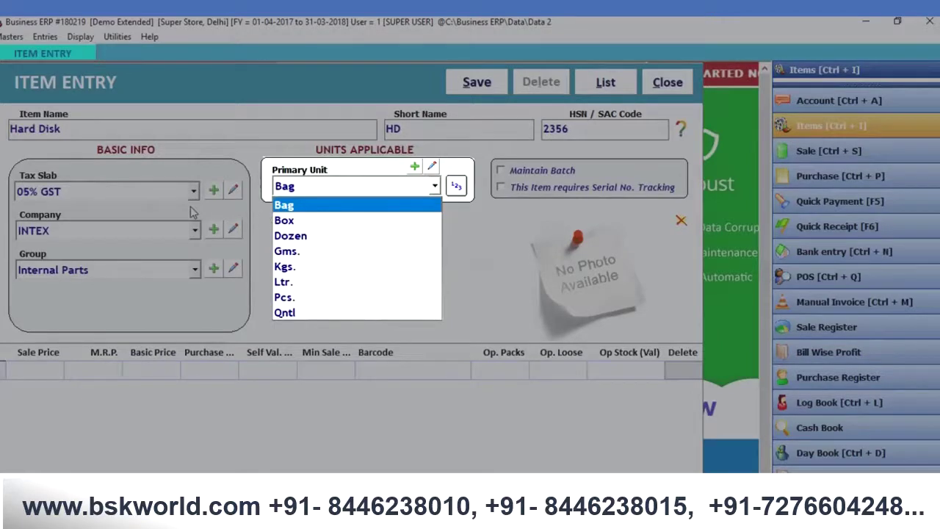
Set the primary unit to Box and add the alternate unit Pcs. with a conversion factor of 10.
key("Down")
key("Return")
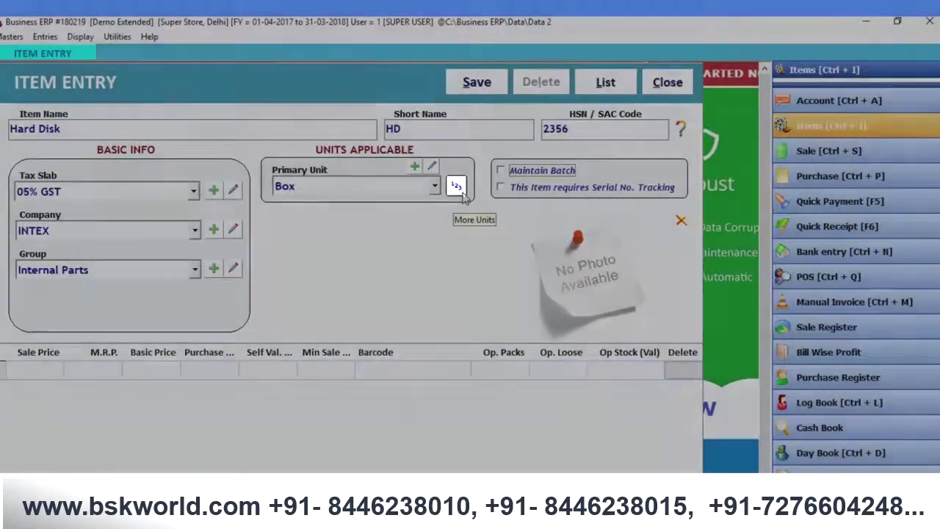
left_click(461, 193)
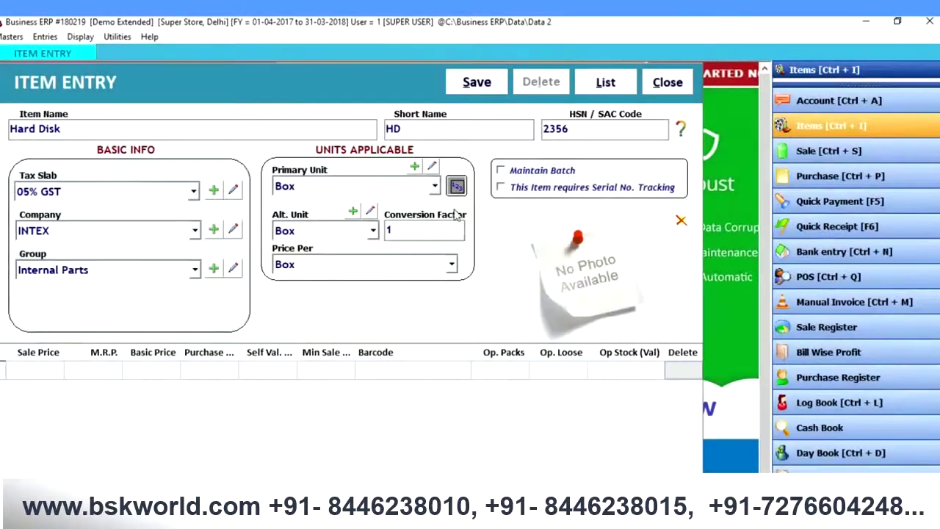
left_click(373, 232)
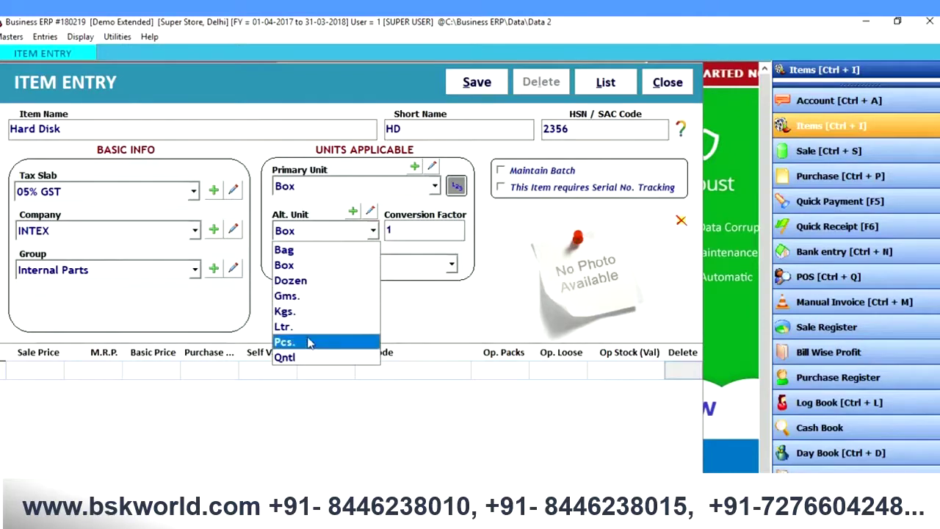
left_click(307, 342)
left_click(429, 230)
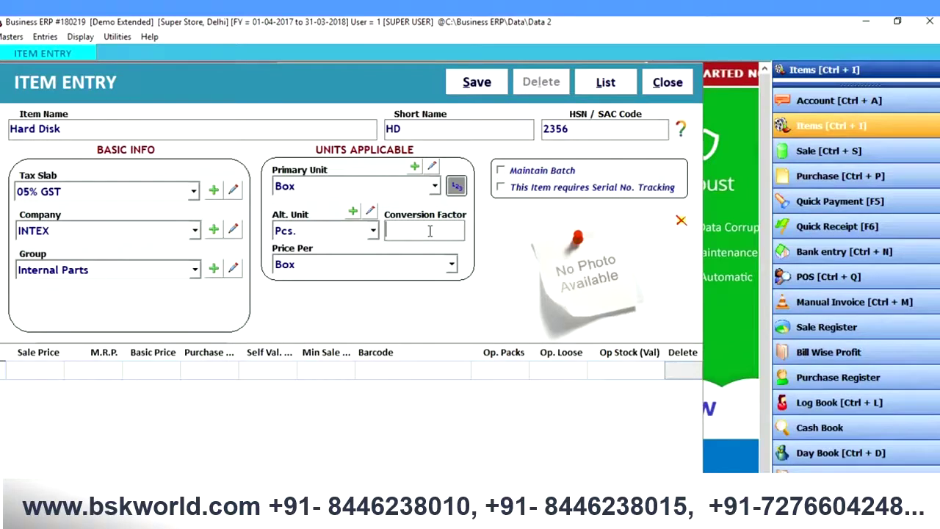
type("10")
key("Return")
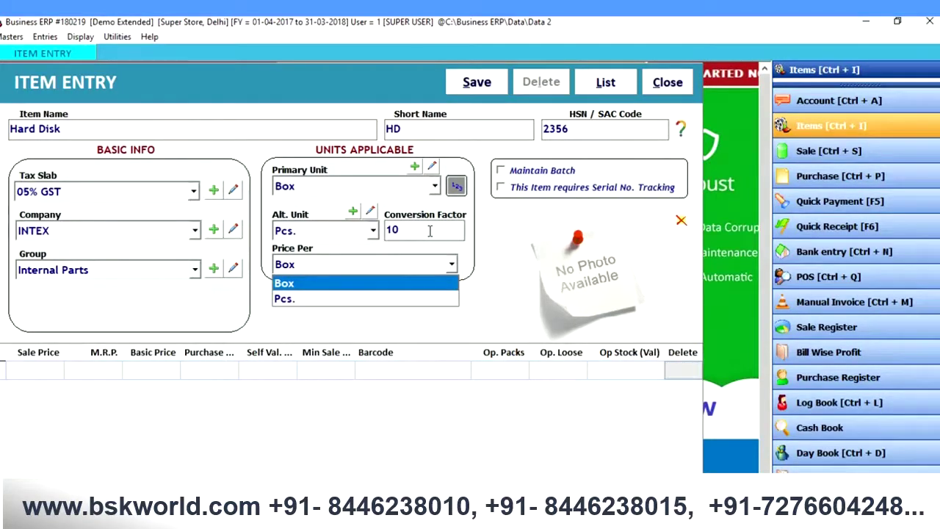
Set the Hard Disk item to be priced per Pcs. and proceed to the pricing row.
key("Down")
key("Tab")
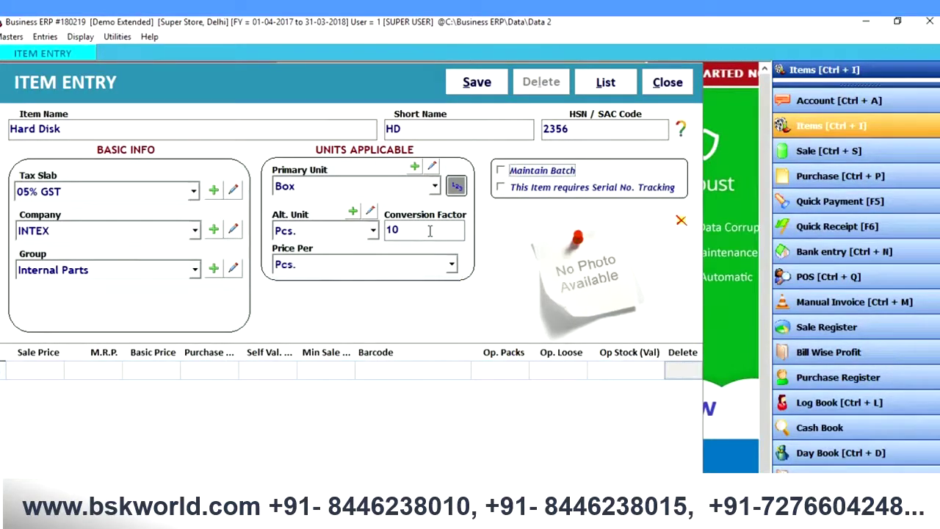
left_click(452, 268)
left_click(451, 268)
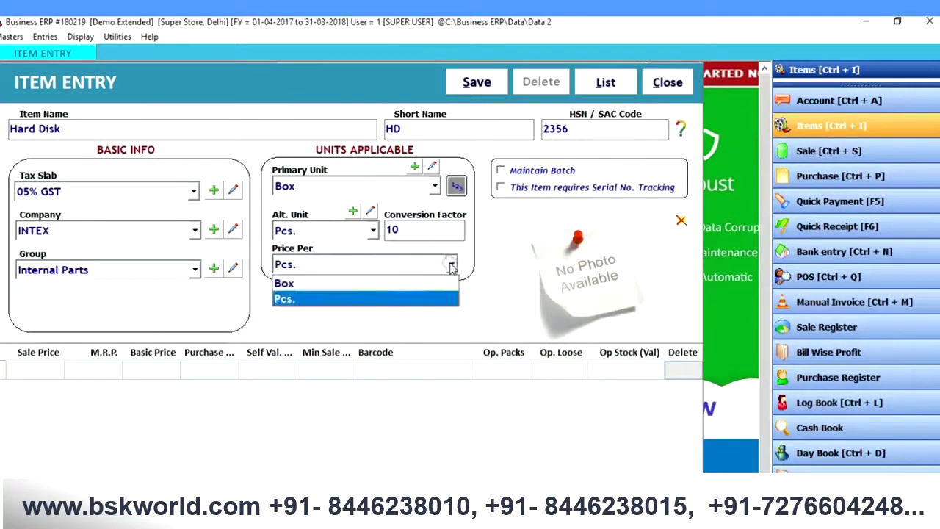
left_click(367, 299)
key("Tab")
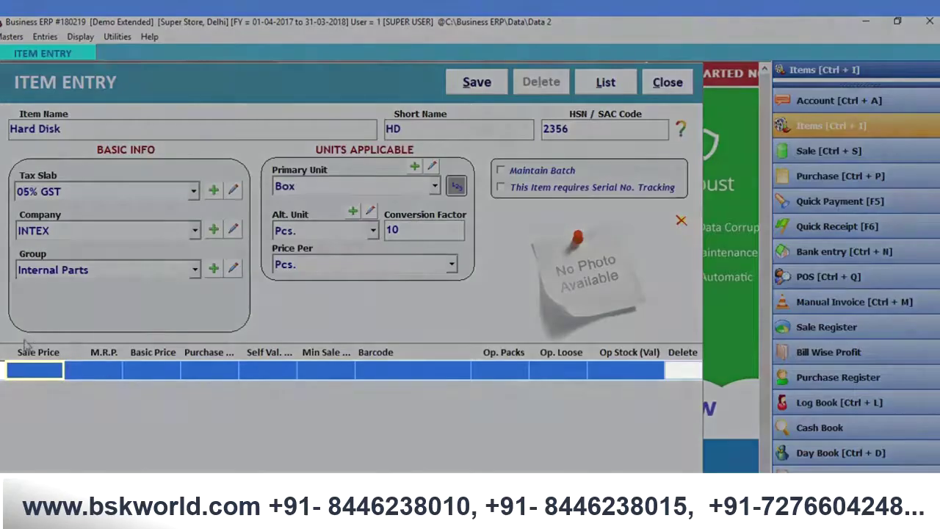
Enter a sale price of 4000, an M.R.P. of 4100 and a purchase price of 3800, leaving the basic price empty.
left_click(42, 365)
type("4000")
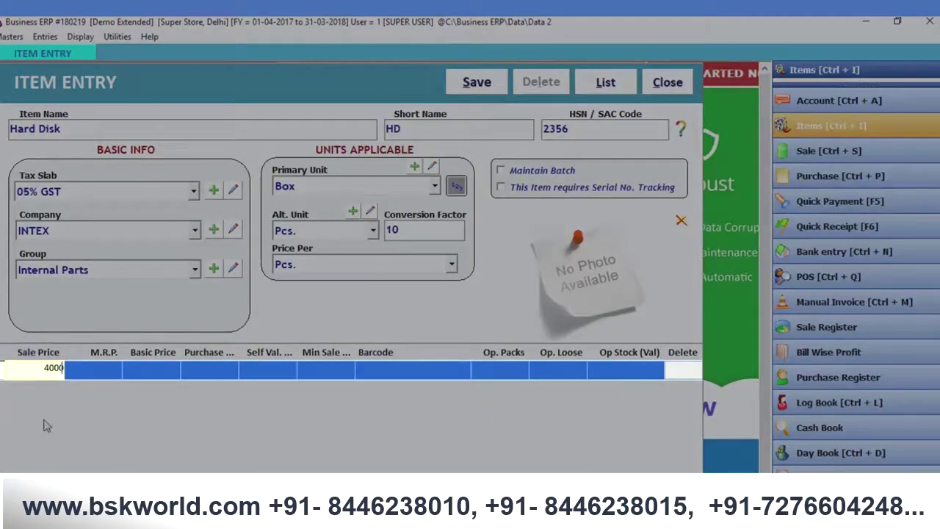
key("Return")
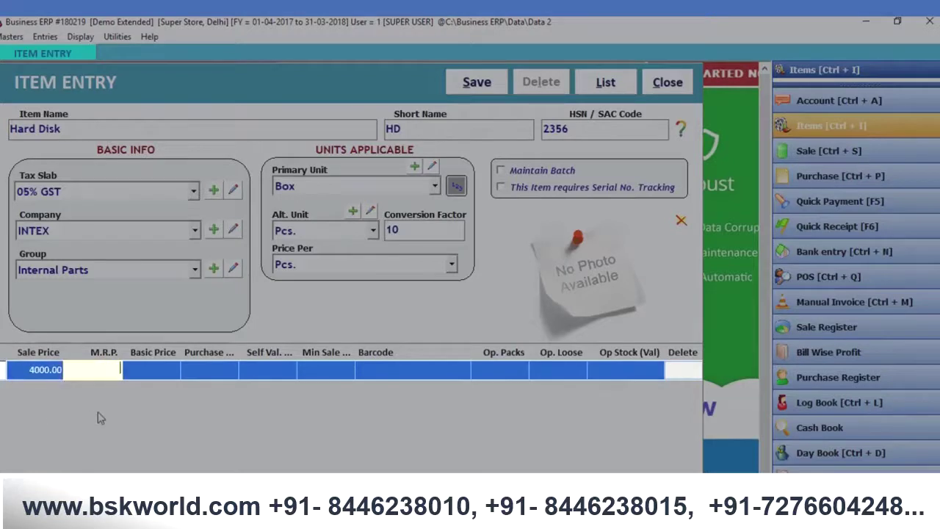
type("4100")
key("Return")
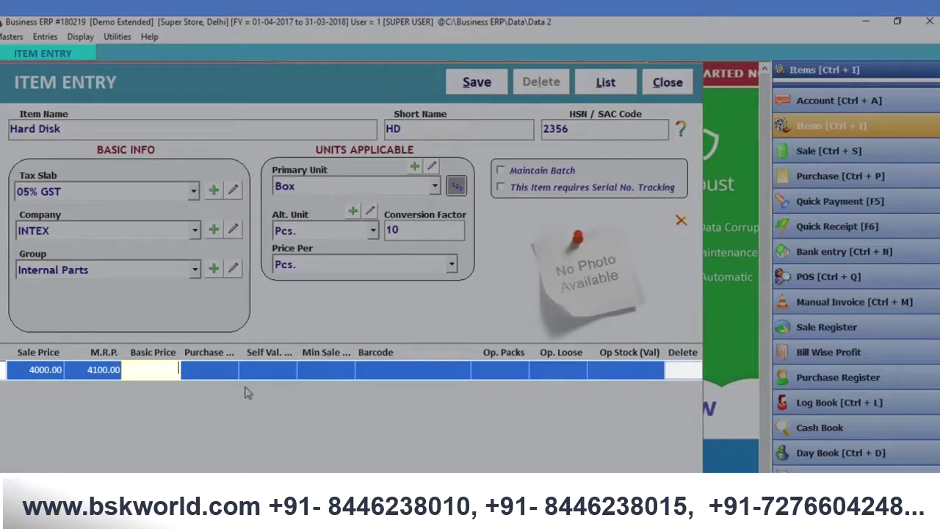
key("Return")
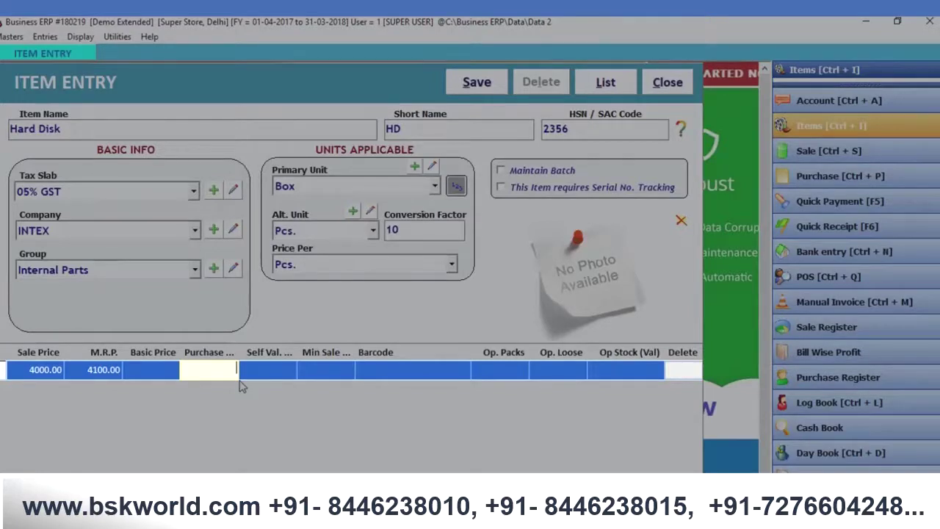
type("800")
key("Return")
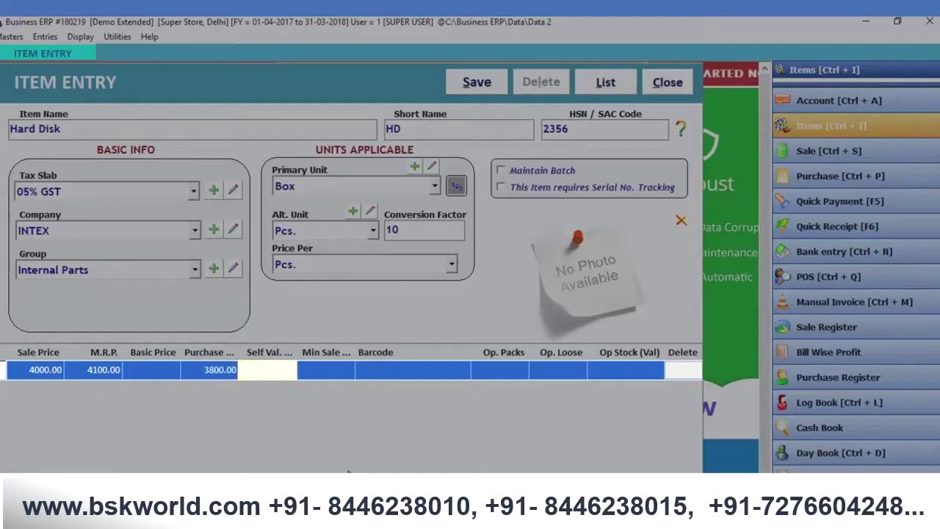
Enter an opening stock of 5 packs and 4 loose for the Hard Disk, accepting the calculated stock value and leaving the barcode empty.
key("Return")
key("Return")
key("Return")
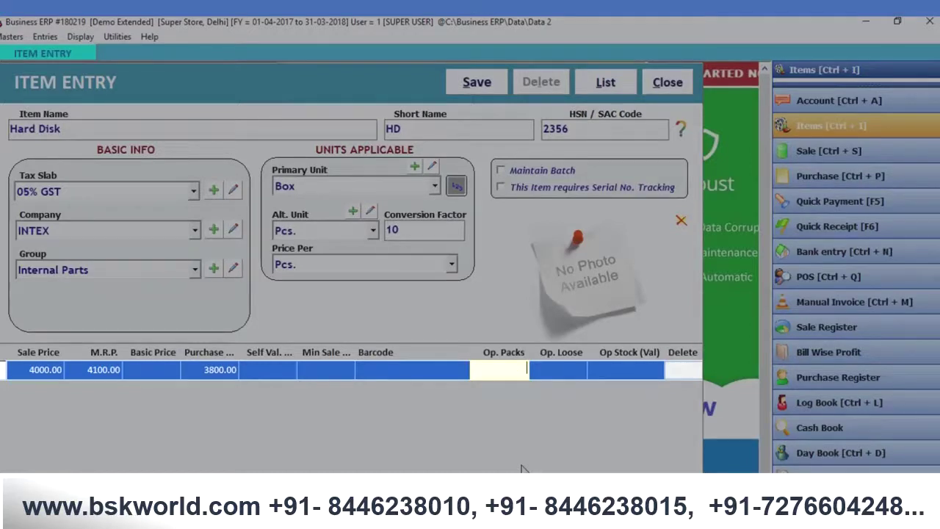
type("5")
left_click(569, 375)
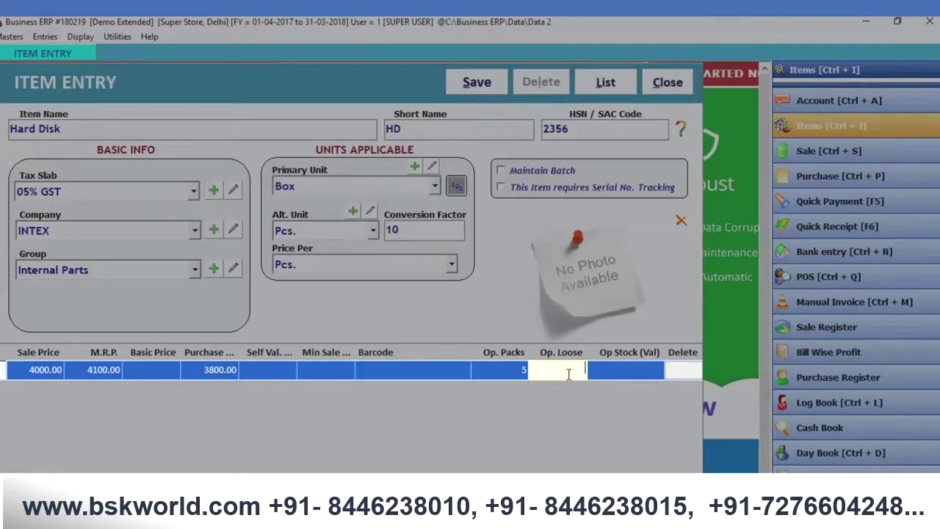
type("4")
key("Return")
key("Return")
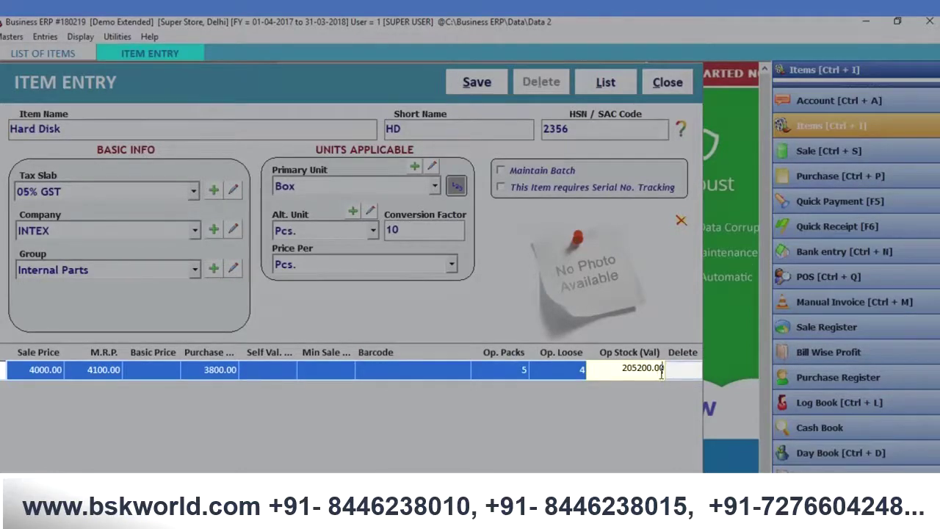
key("Return")
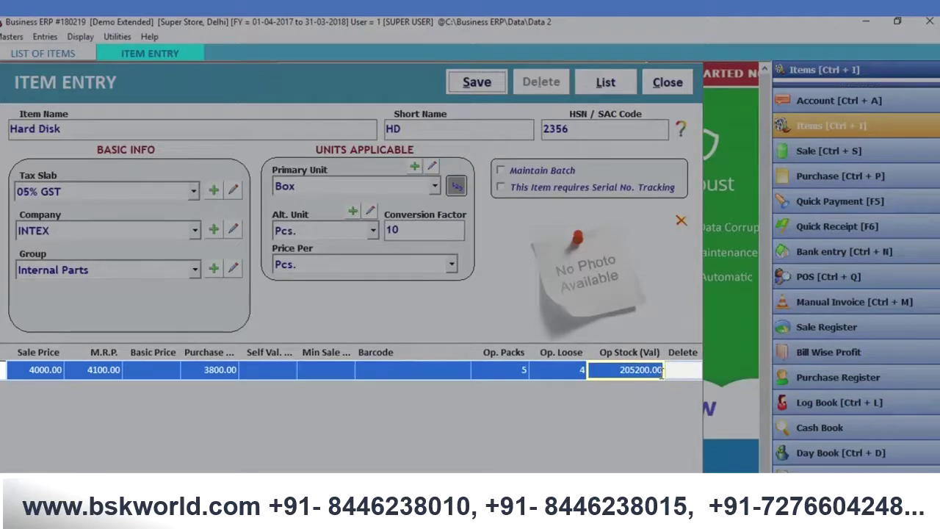
Save the Hard Disk item and close the item entry form.
key("Return")
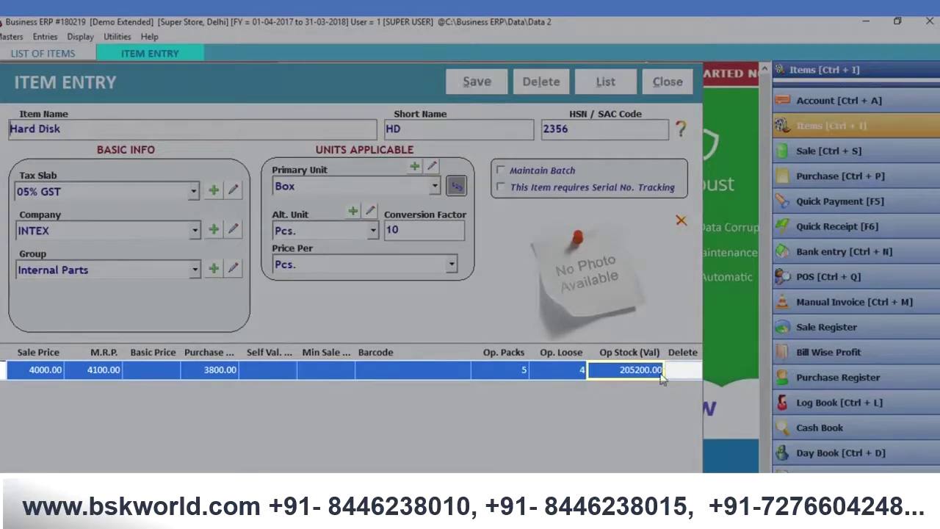
left_click(532, 322)
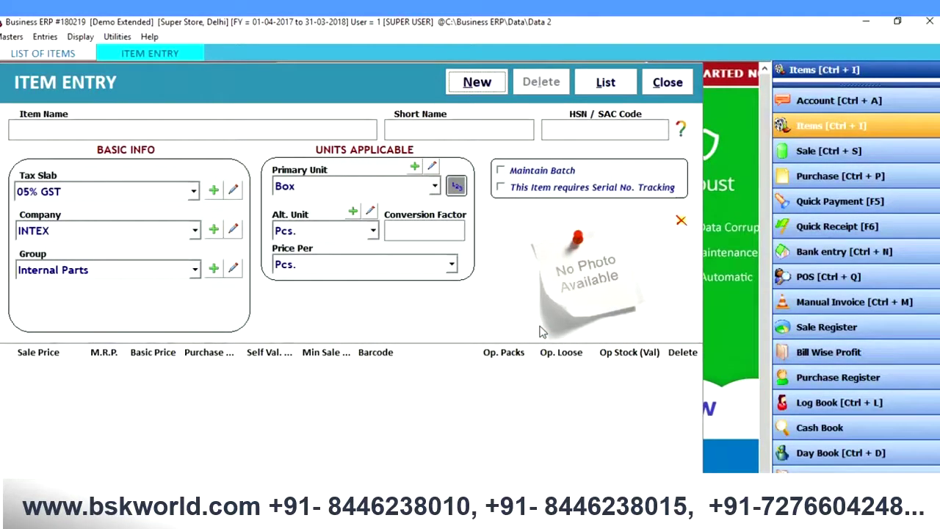
left_click(668, 83)
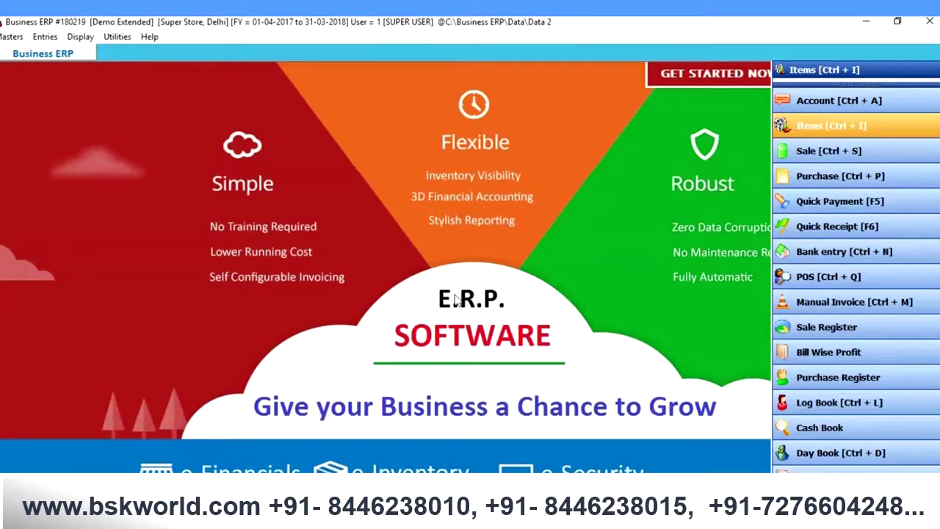
Open the LCD item from the item list and set its HSN / SAC code to 78945 and its company to SAMSUNG.
left_click(825, 126)
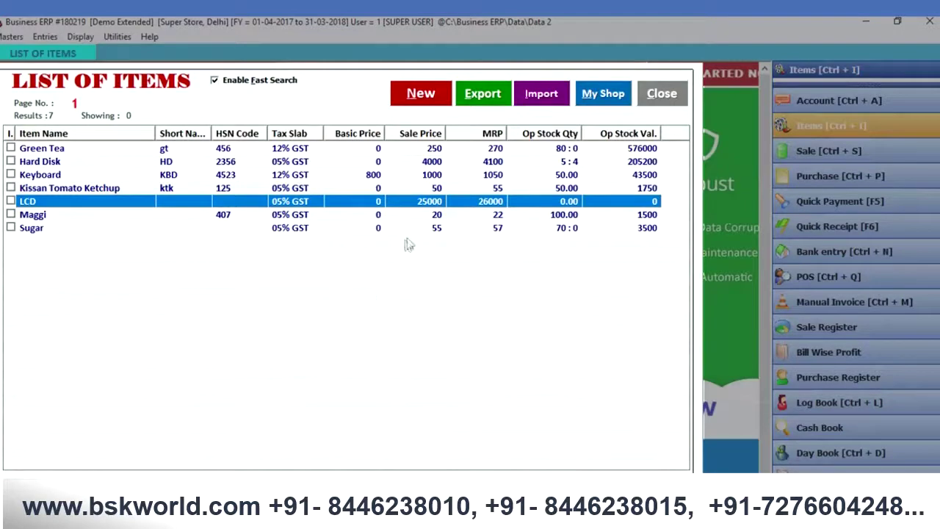
double_click(330, 208)
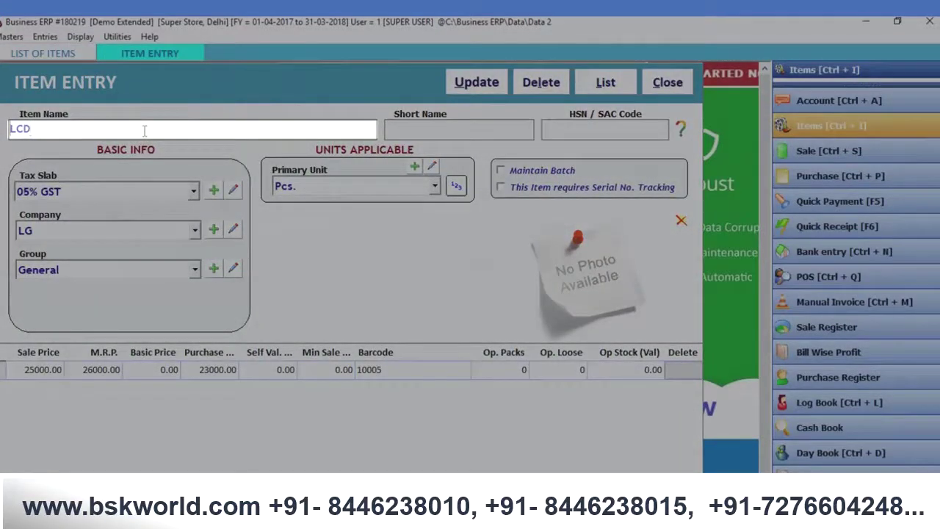
key("Return")
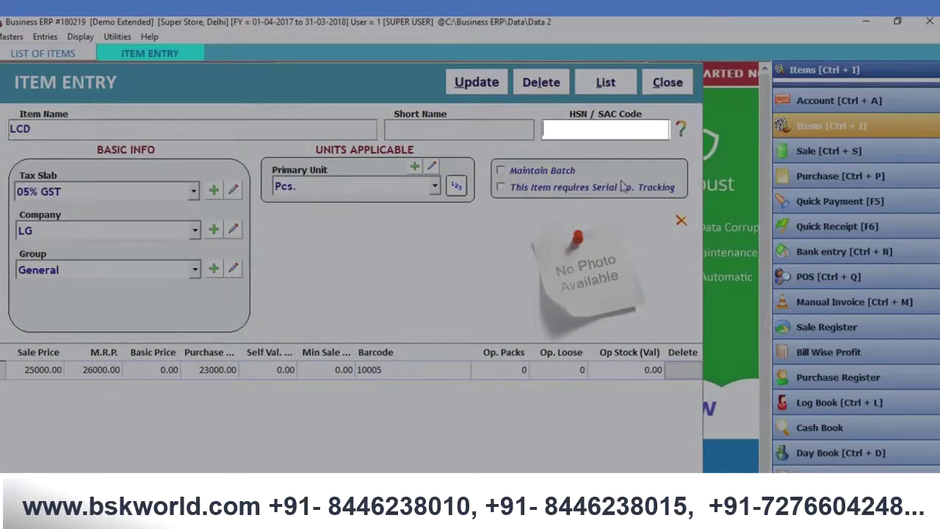
type("78945")
key("Return")
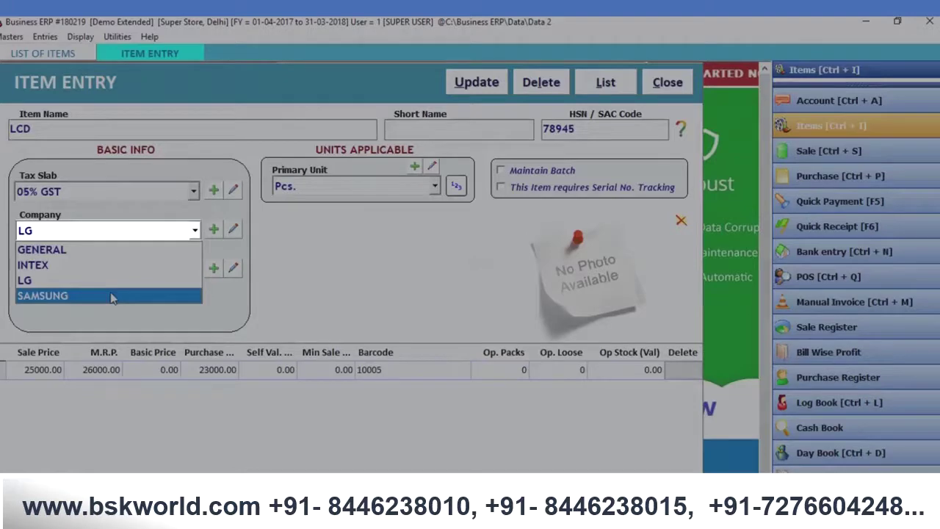
left_click(112, 297)
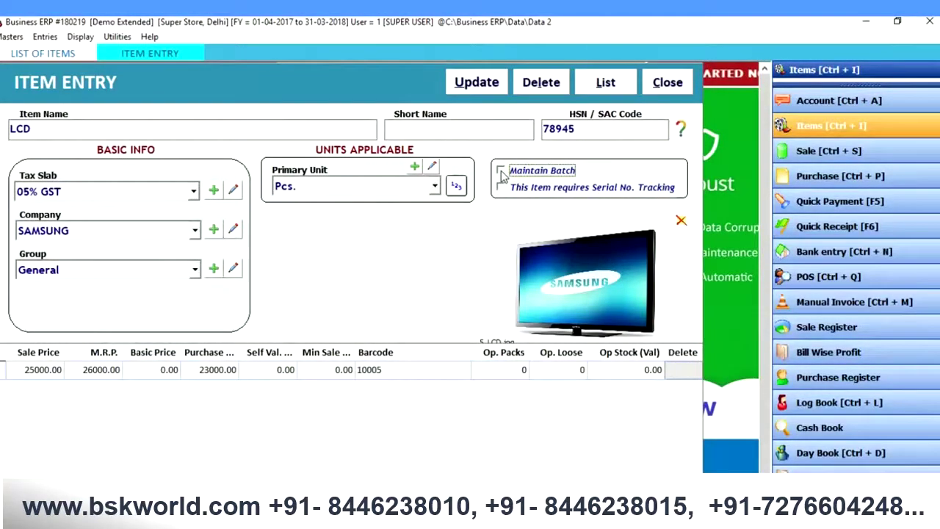
Turn on Maintain Batch for the LCD and set the existing price row's batch to 101, leaving the expiry and manufacturing dates empty.
left_click(501, 171)
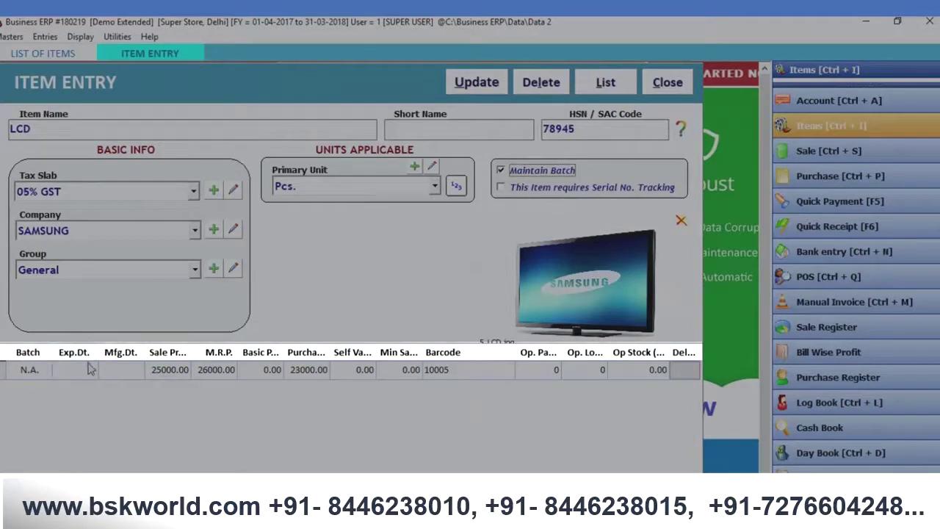
left_click(122, 376)
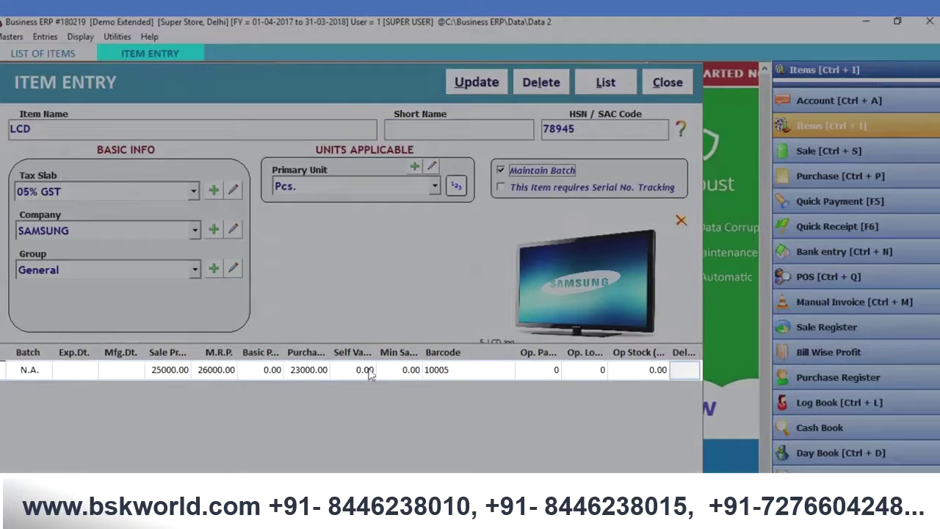
left_click(31, 375)
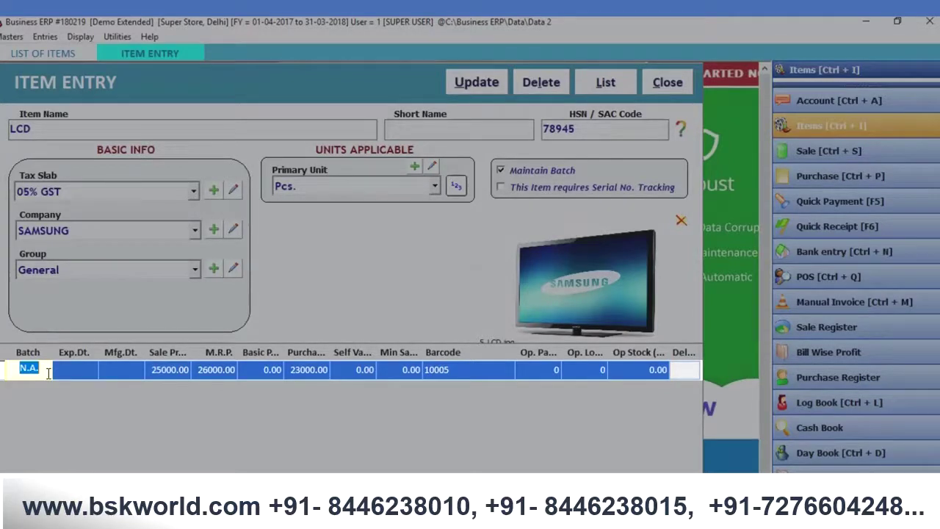
key("BackSpace")
type("101")
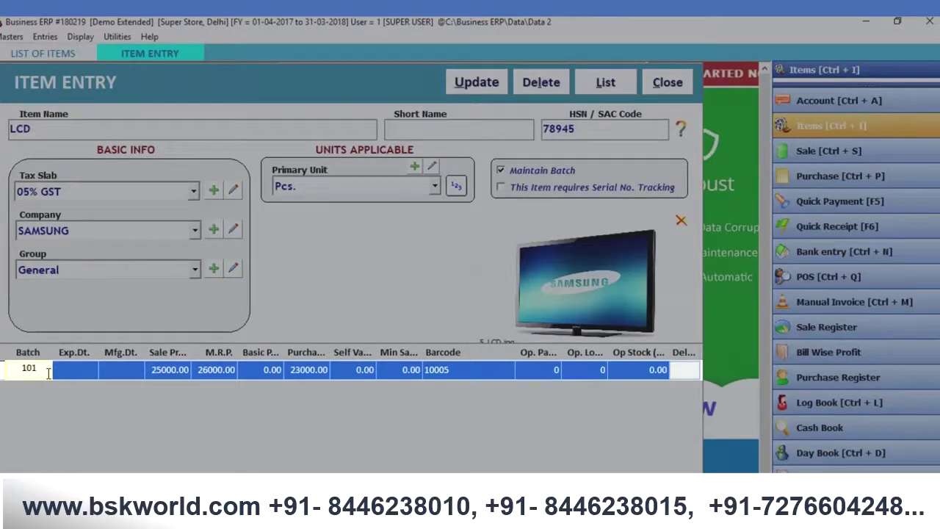
key("Tab")
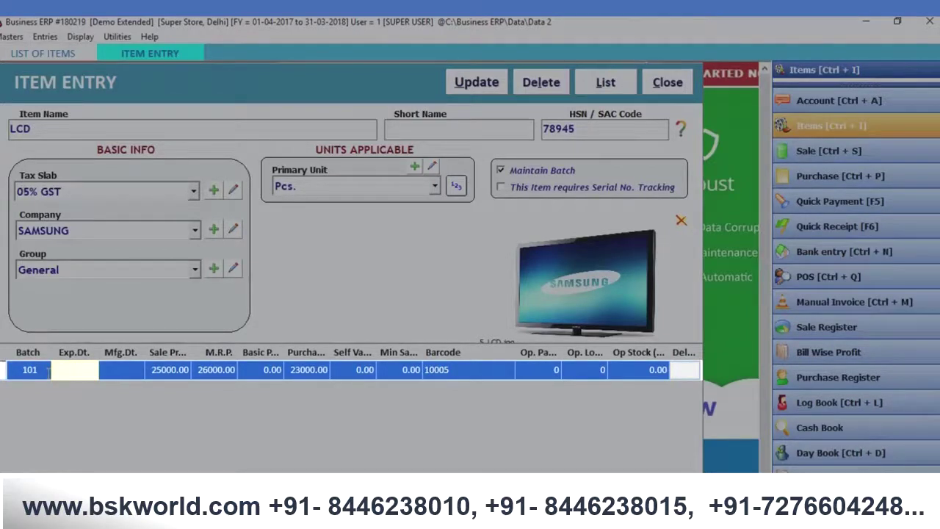
key("Tab")
key("Tab")
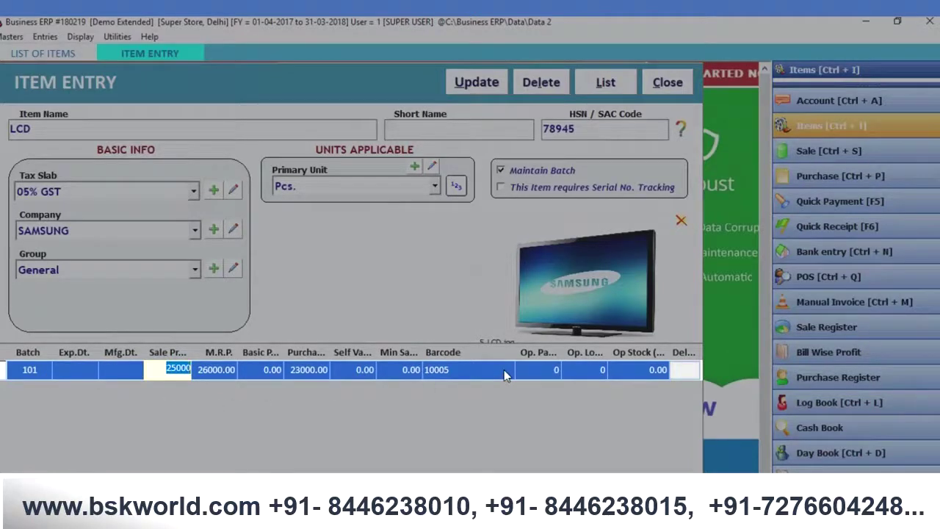
Give batch 101 a self value of 23500 and an opening stock of 10 packs, accepting the calculated stock value.
left_click(547, 373)
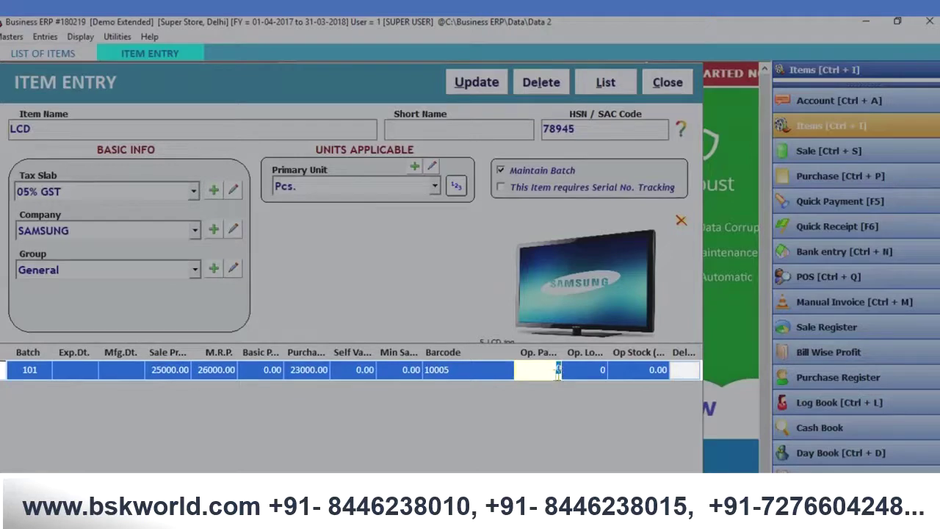
type("5")
type("10")
key("Return")
key("Return")
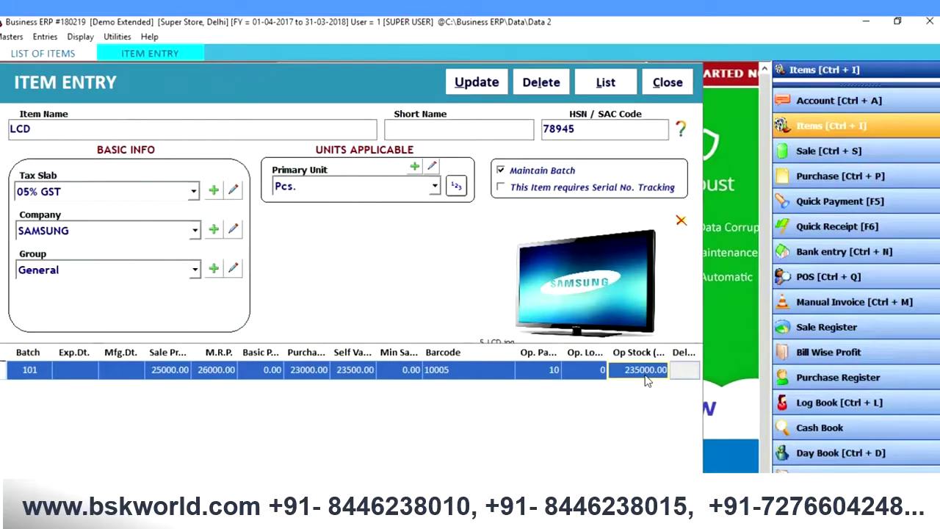
left_click(644, 371)
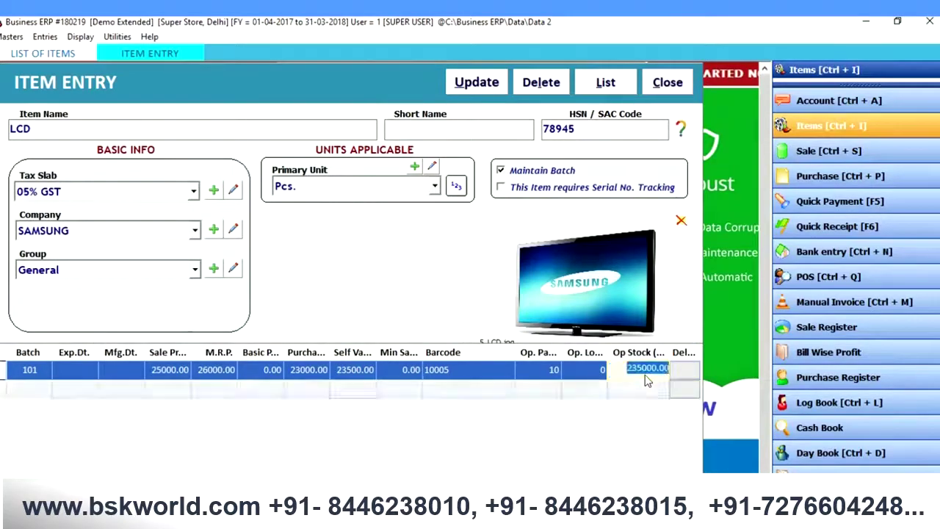
key("Return")
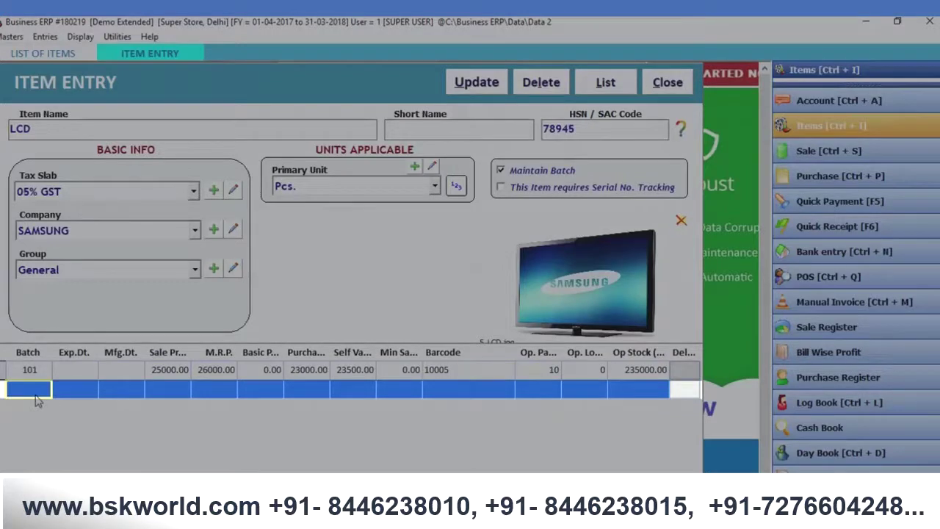
Add batch 102 with a sale price of 26000 and an M.R.P. of 26500, leaving the dates and basic price empty.
type("102")
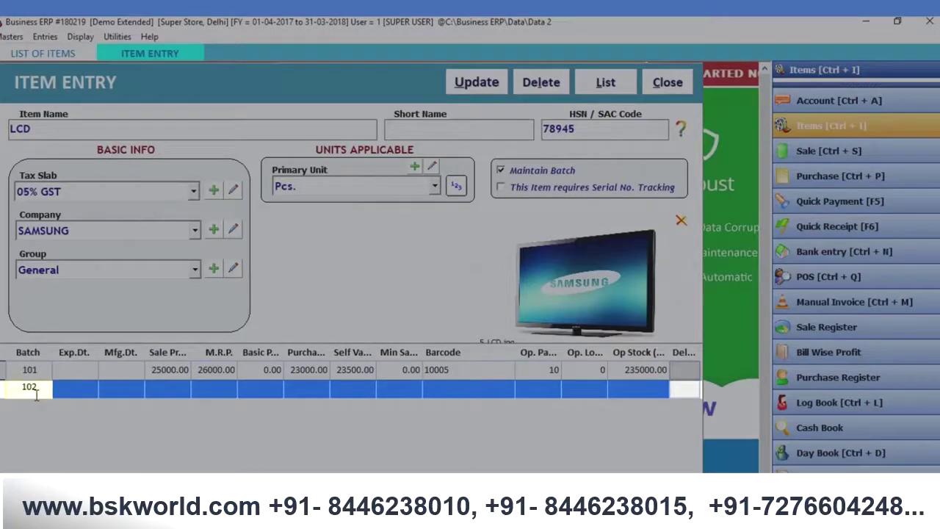
left_click(173, 393)
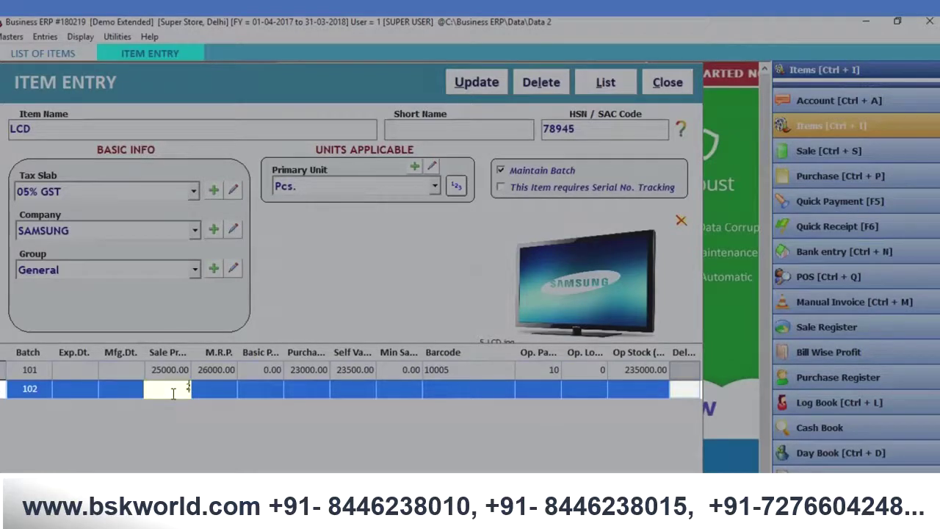
type("26000")
key("Return")
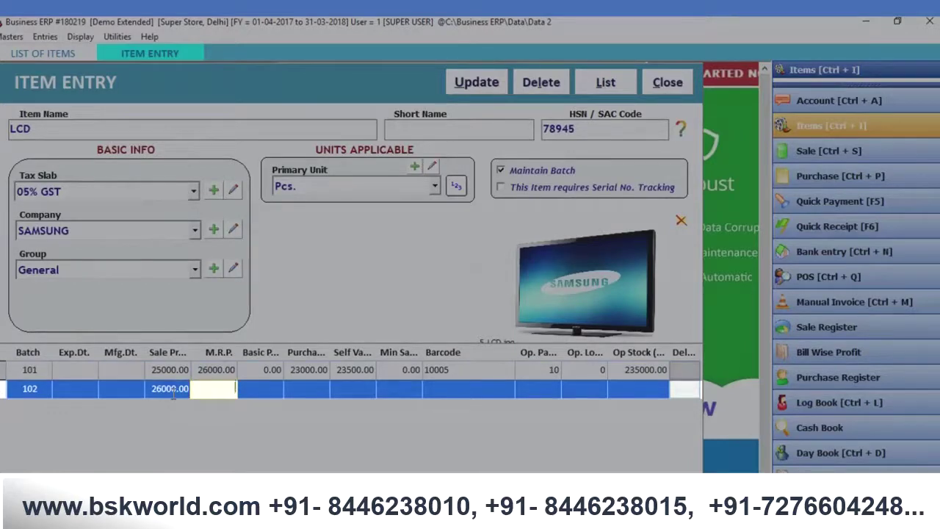
type("26500")
key("Return")
key("Return")
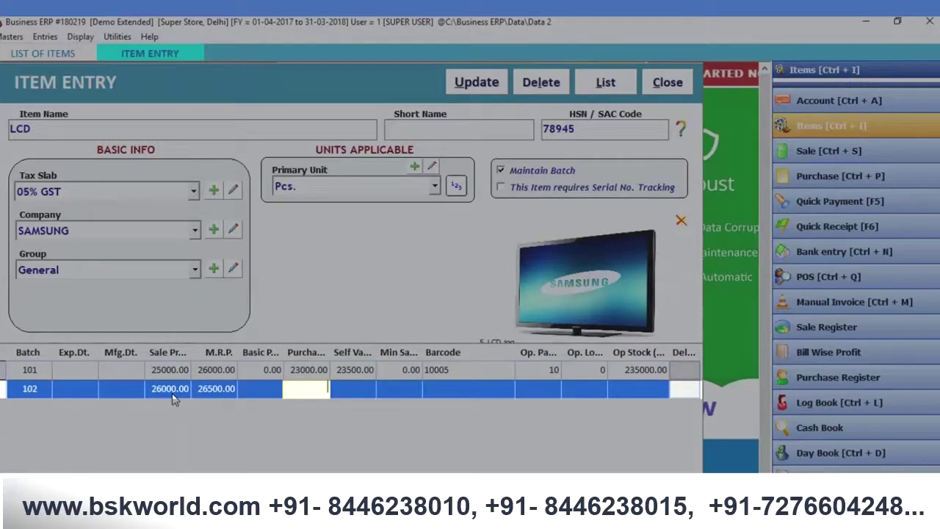
Enter a purchase price of 23500 and a self value of 24000 for batch 102, leaving the minimum sale price and barcode empty.
type("23500")
key("Return")
type("24000")
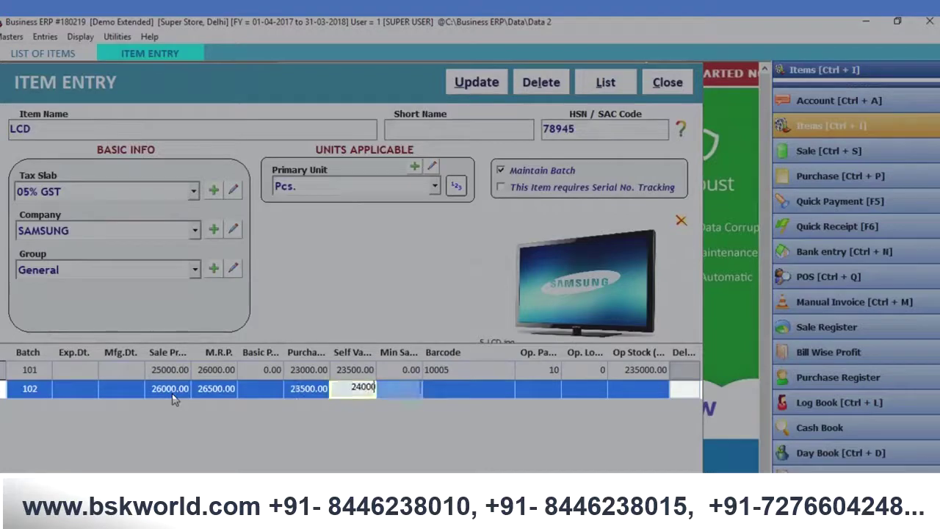
key("Return")
key("Return")
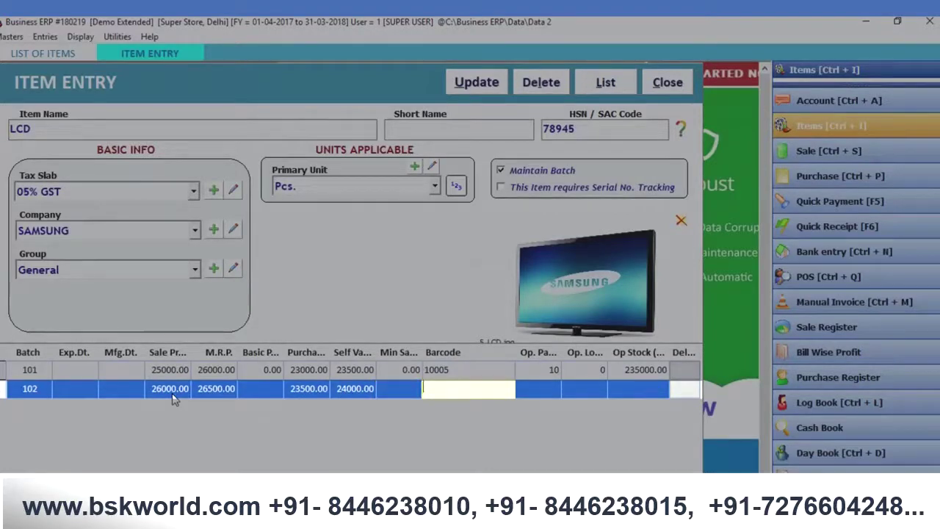
key("Return")
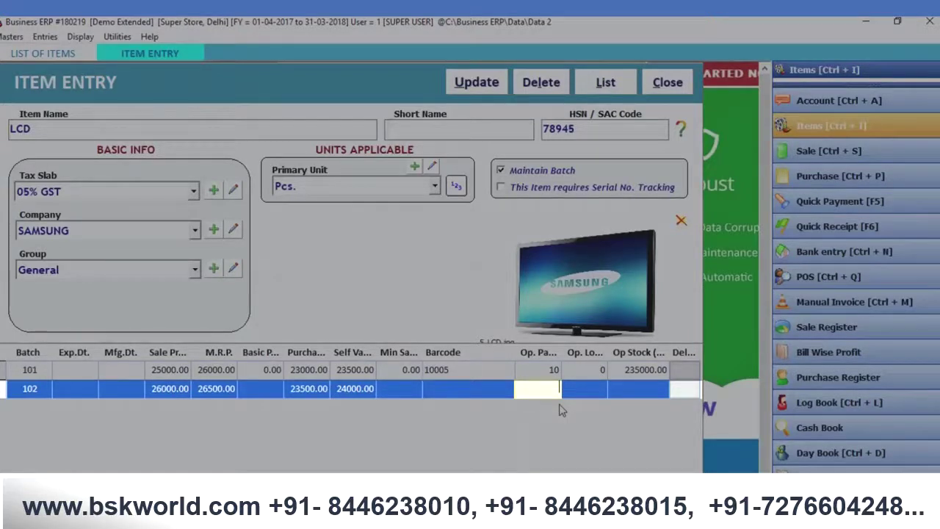
Enter an opening stock of 8 packs for batch 102, accept the calculated stock value and proceed to a new batch row.
type("8")
key("Return")
key("Return")
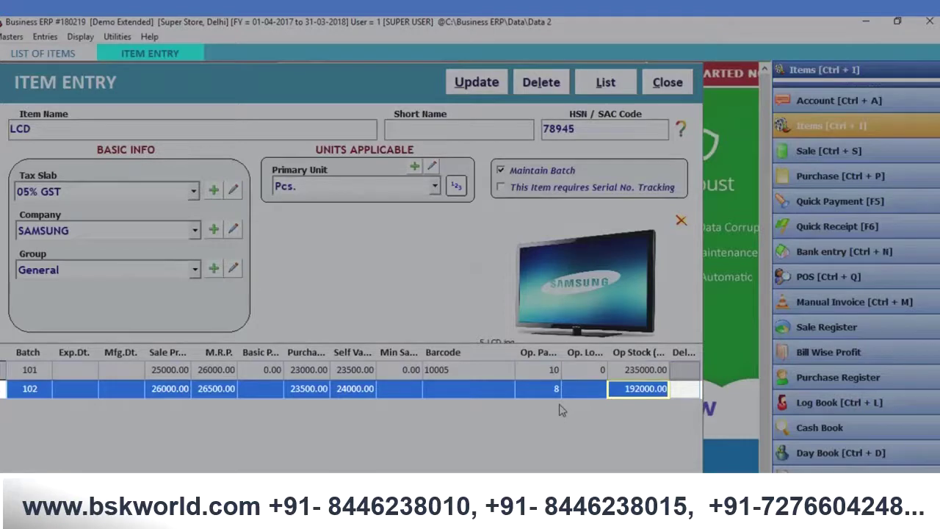
left_click(622, 386)
left_click(32, 406)
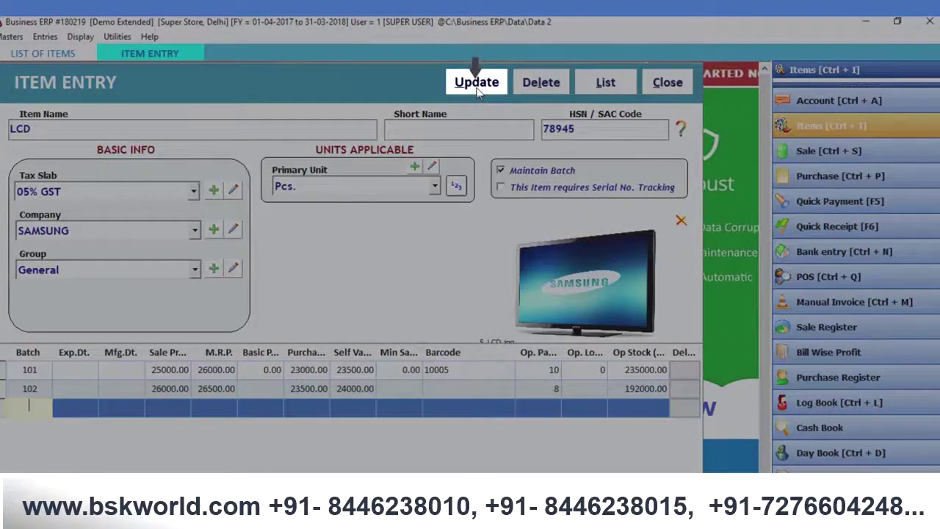
Save the updated LCD item and close both the item entry form and the item list.
left_click(477, 87)
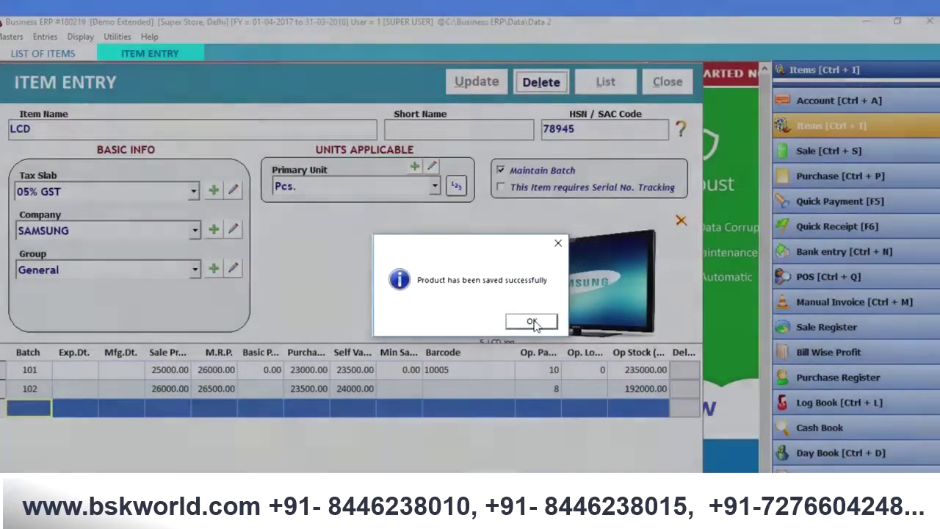
left_click(531, 322)
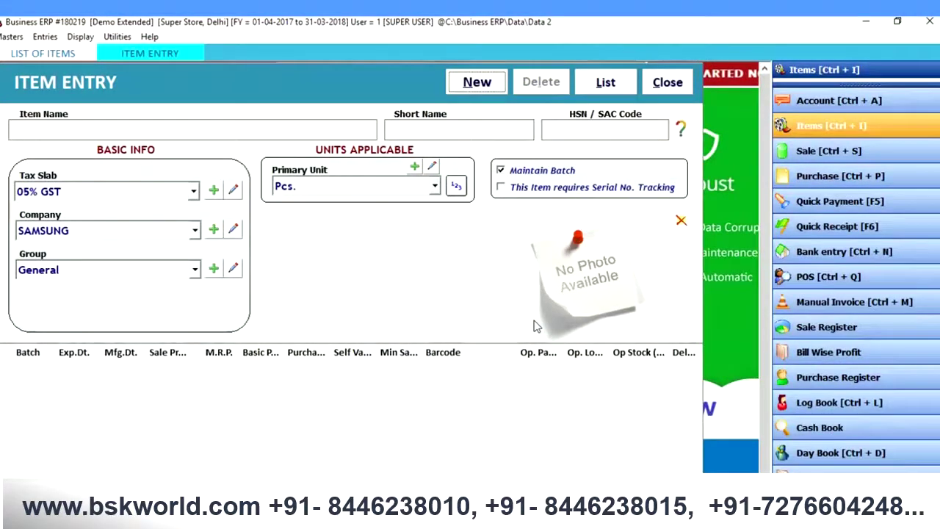
left_click(663, 85)
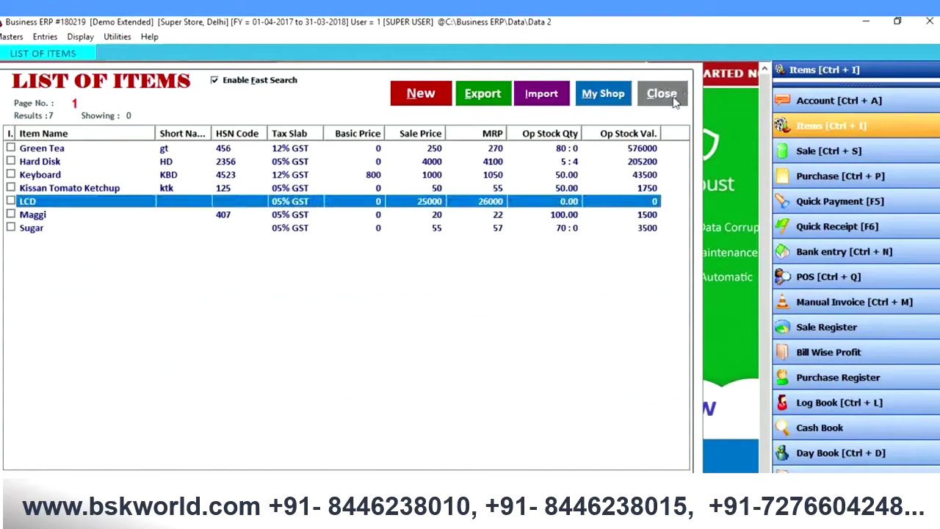
left_click(670, 94)
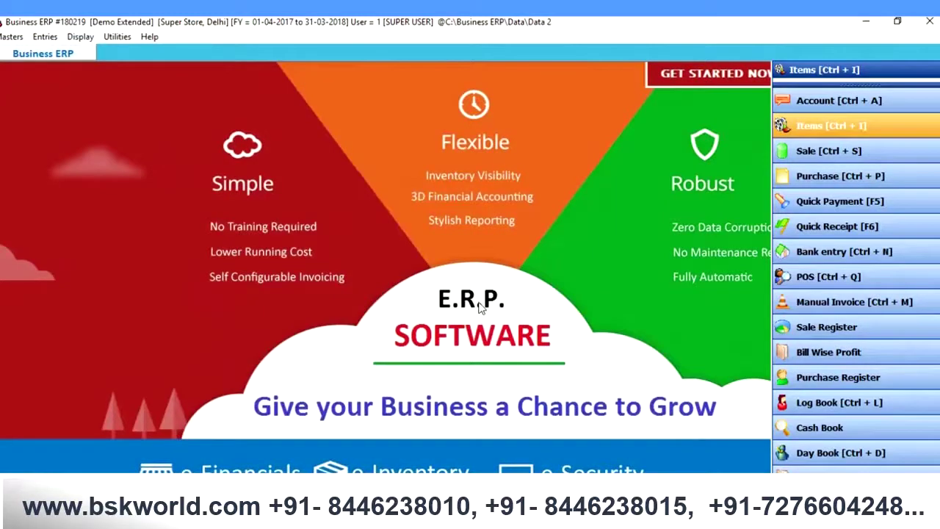